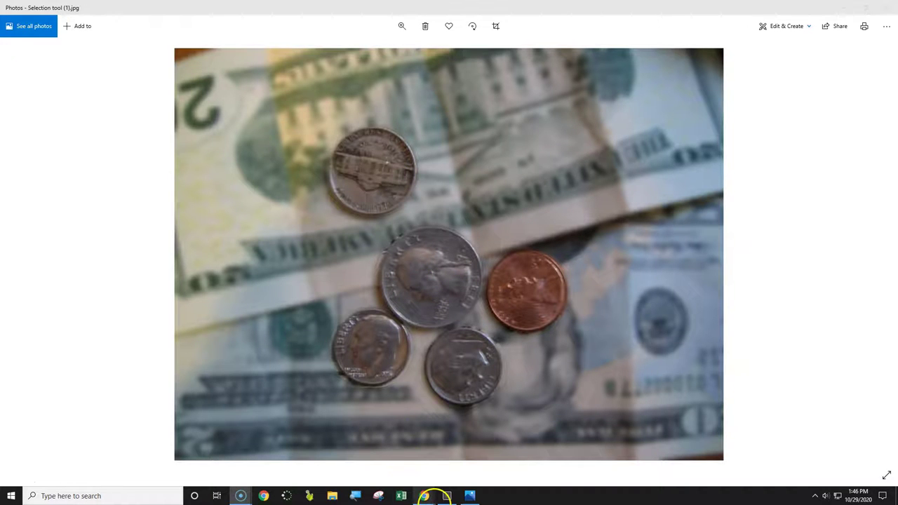
Switch to the Chrome course page and open the October 2020 calendar to review its assignments
mouse_move(432, 498)
click(384, 466)
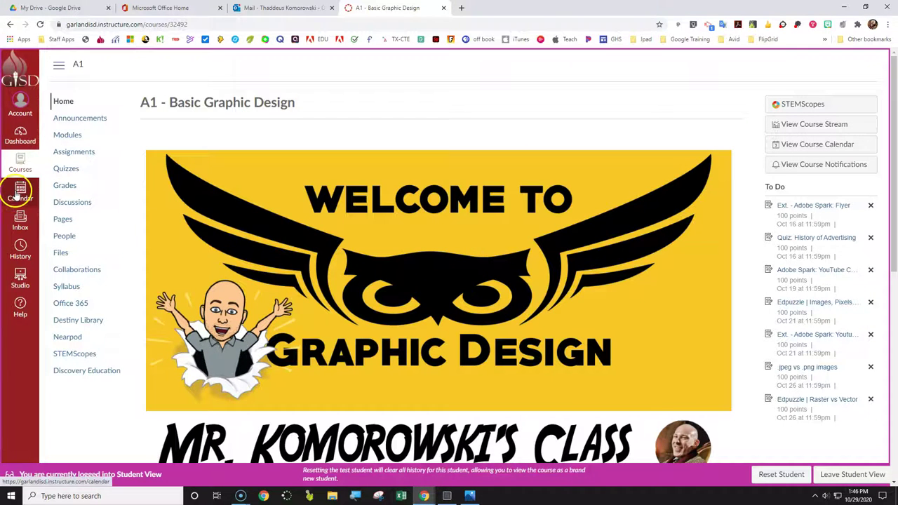
click(19, 191)
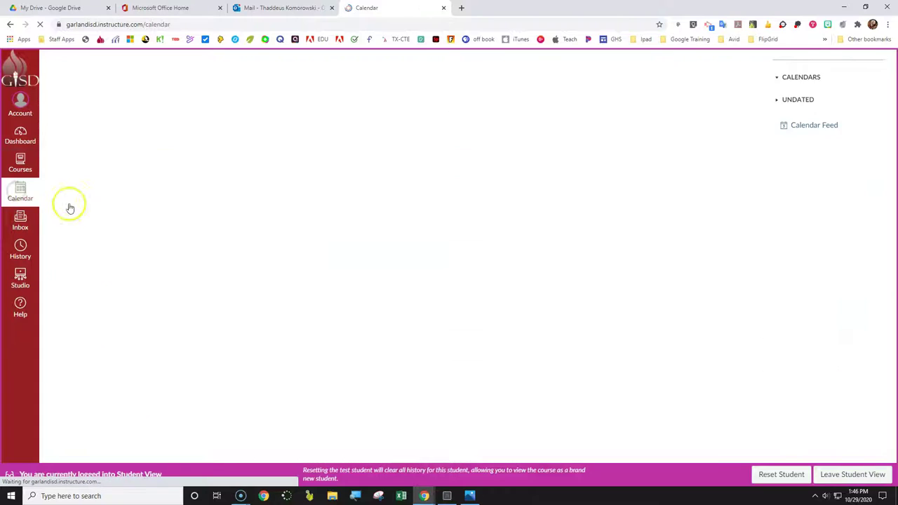
scroll(535, 305, down, 2)
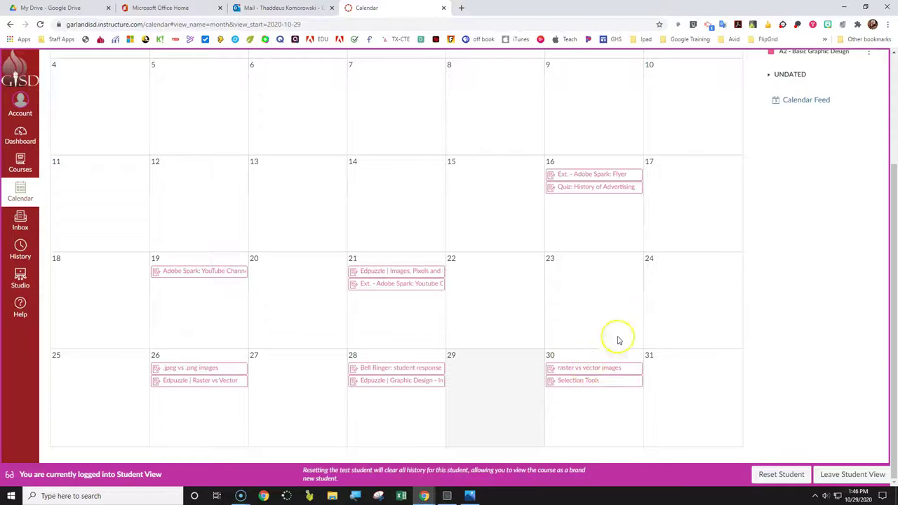
scroll(737, 323, up, 2)
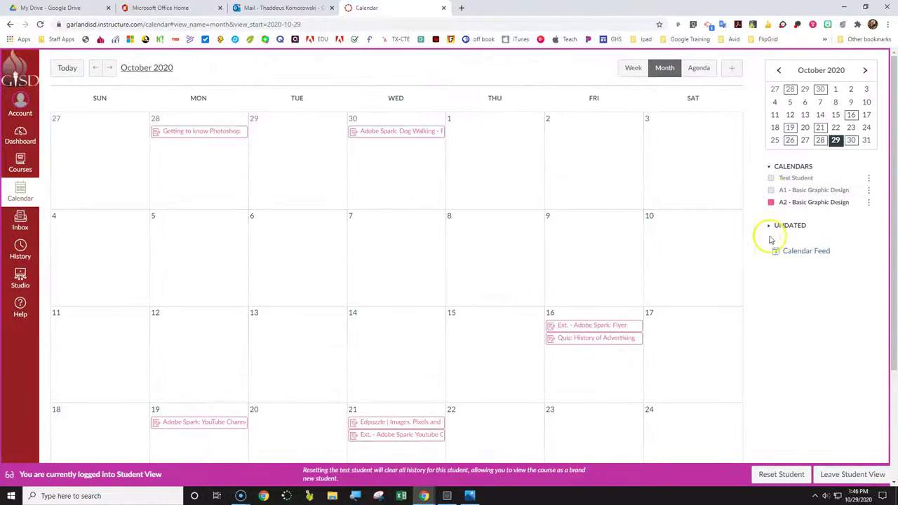
Show the A1 - Basic Graphic Design calendar and hide the A2 - Basic Graphic Design calendar
click(772, 191)
scroll(573, 237, down, 2)
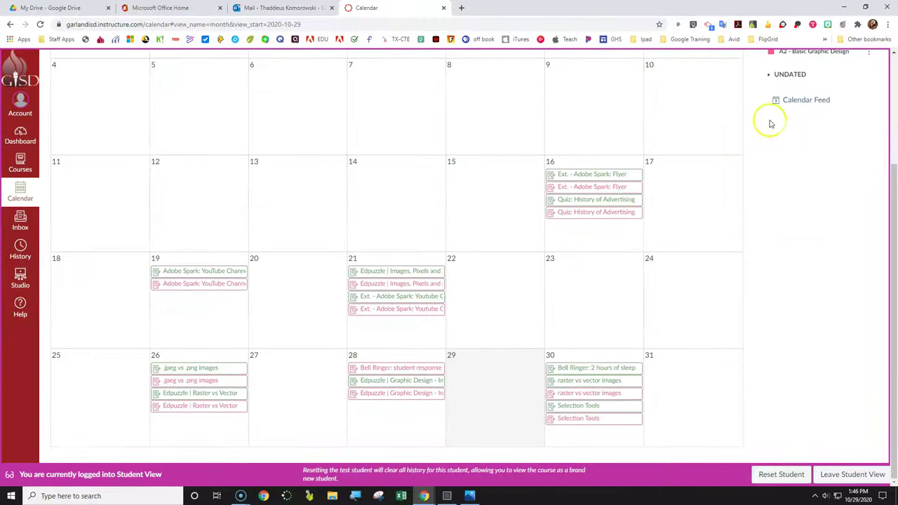
scroll(761, 155, up, 3)
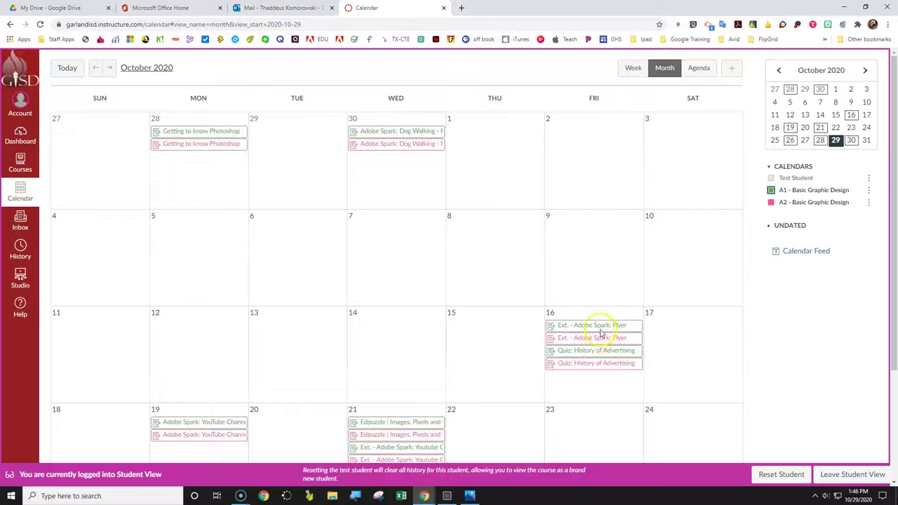
click(772, 203)
scroll(491, 282, down, 2)
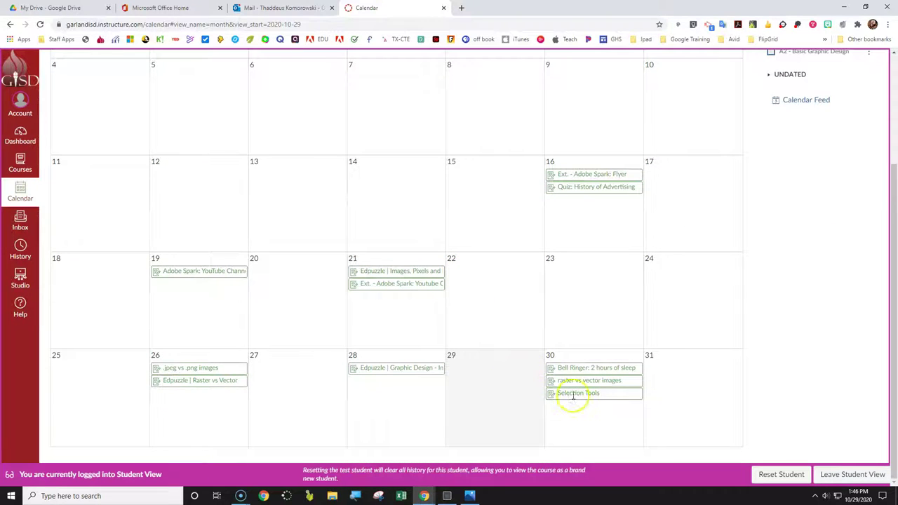
Open the Selection Tools assignment due October 30 and follow its Google Classroom link
click(576, 393)
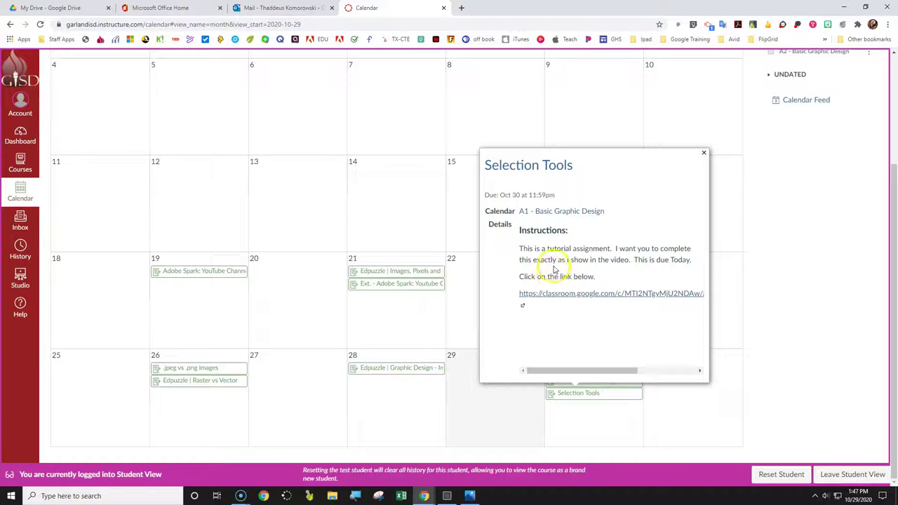
click(603, 295)
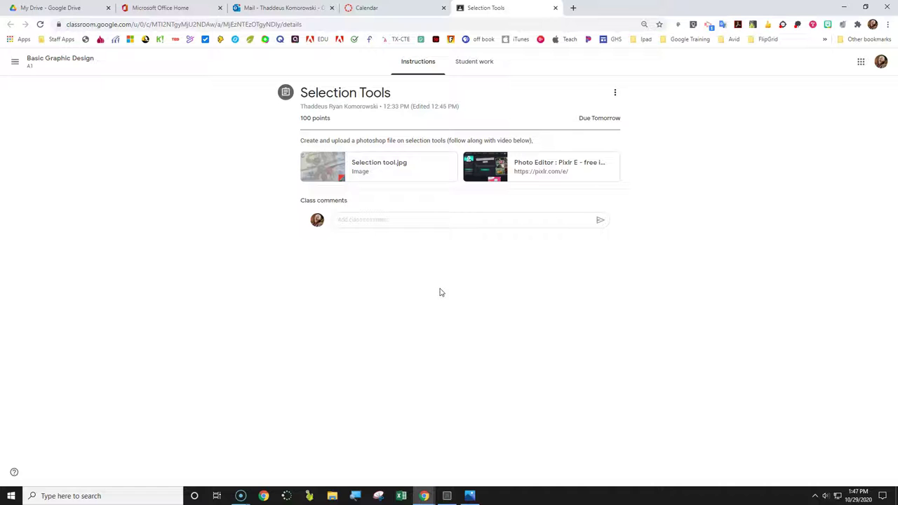
click(484, 179)
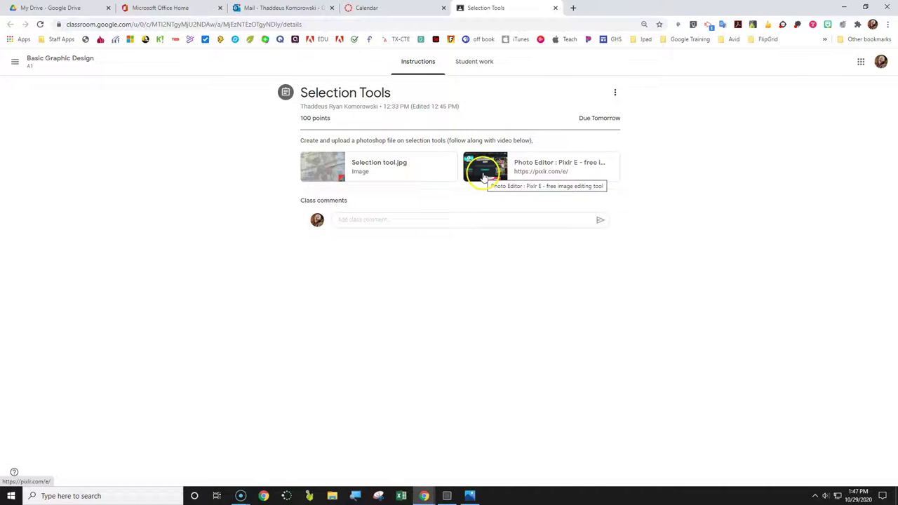
Open the attached image Selection tool.jpg in a new window and download it
click(336, 170)
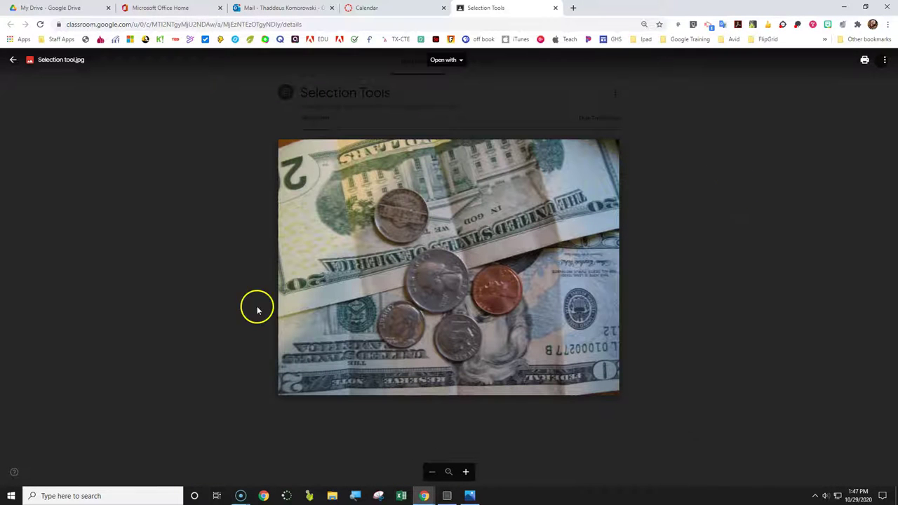
click(885, 62)
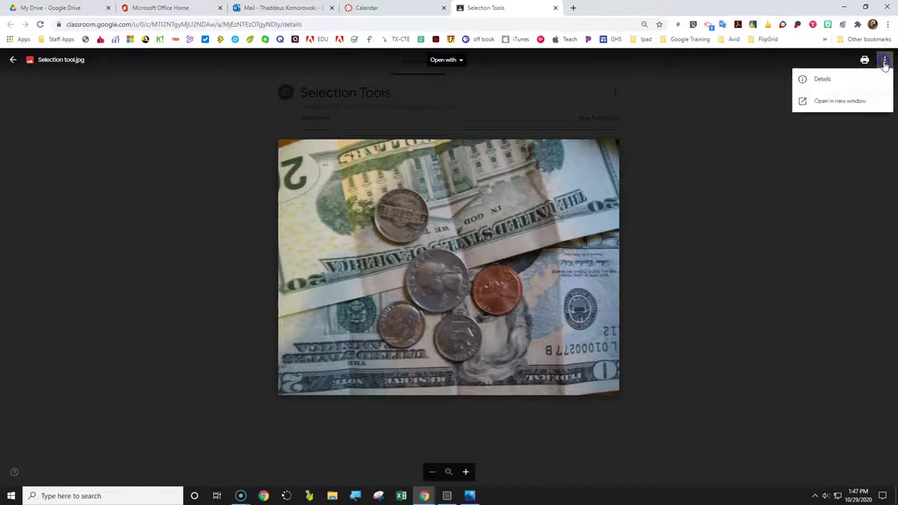
click(857, 104)
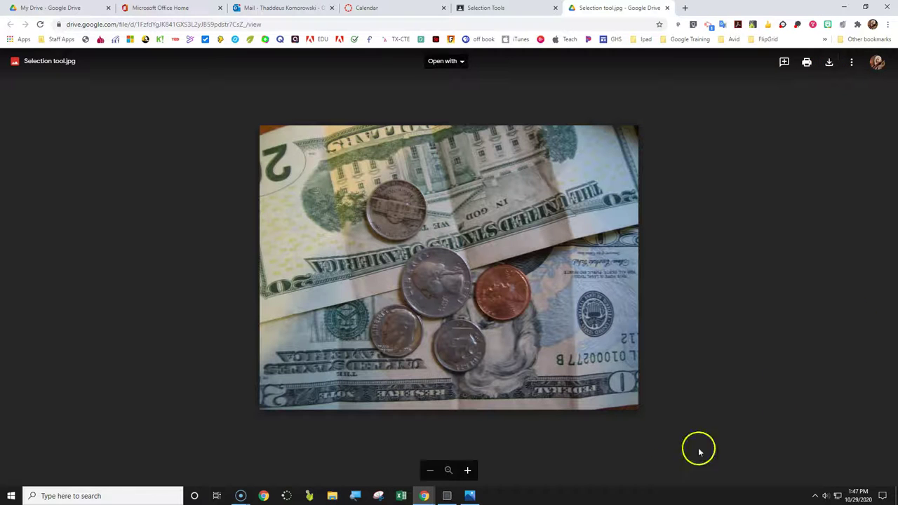
click(334, 495)
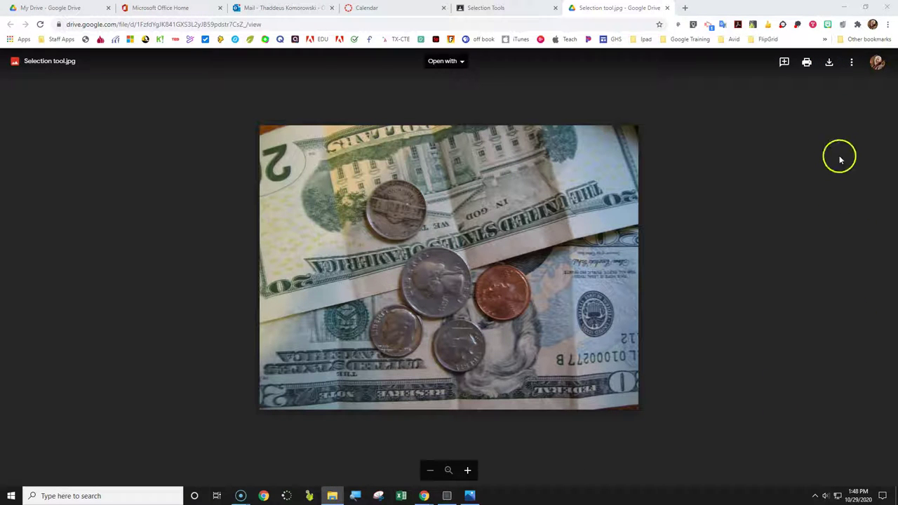
click(829, 64)
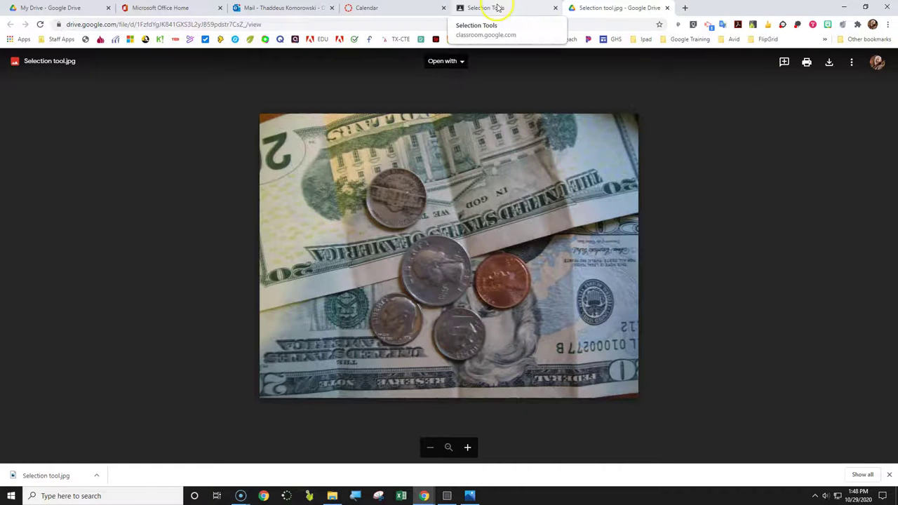
Return to the Selection Tools assignment, close the image preview and open the Pixlr E link
click(511, 10)
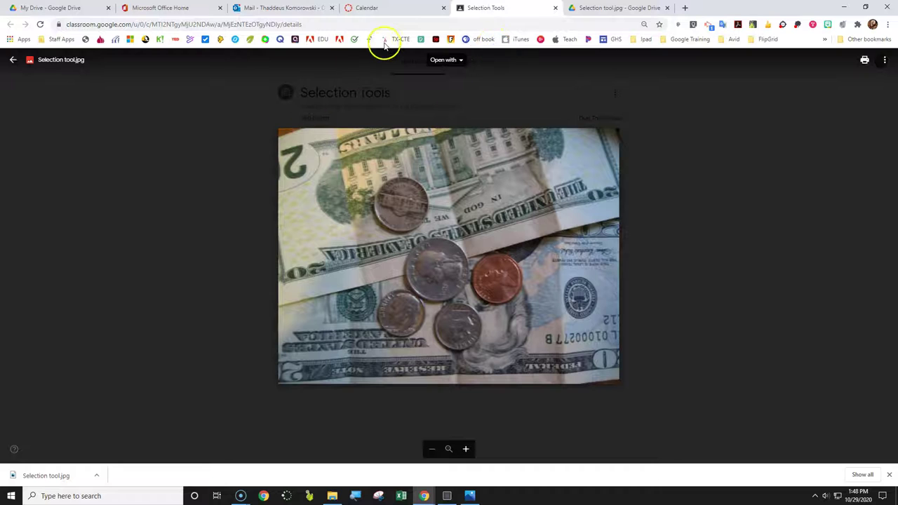
click(744, 221)
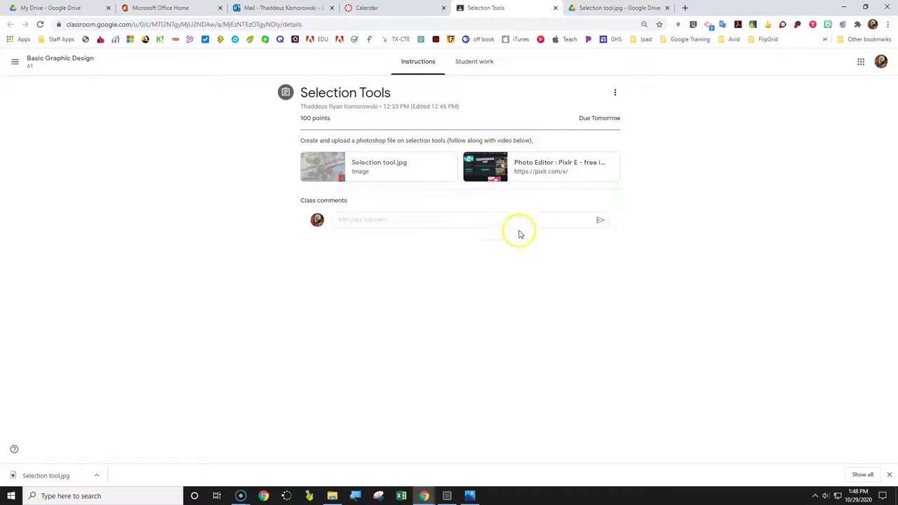
click(483, 174)
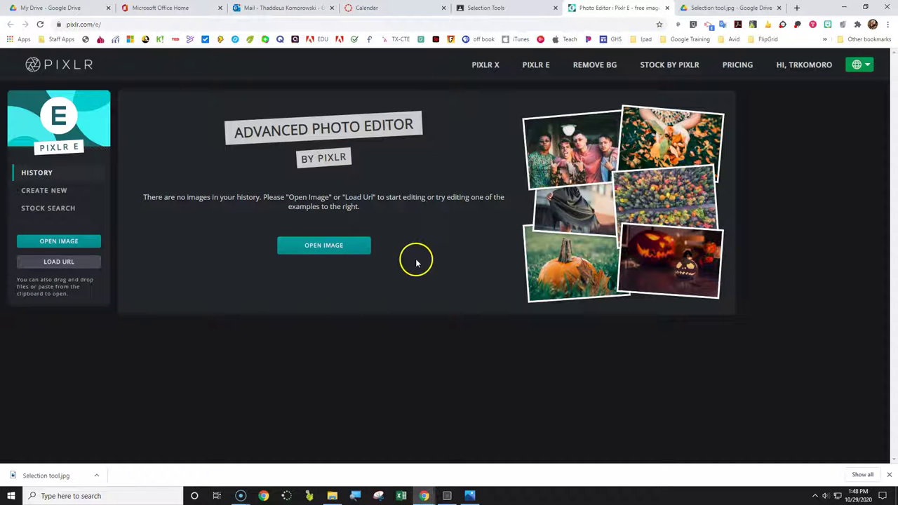
Open Selection tool.jpg from the Downloads folder in the Pixlr E editor
click(323, 256)
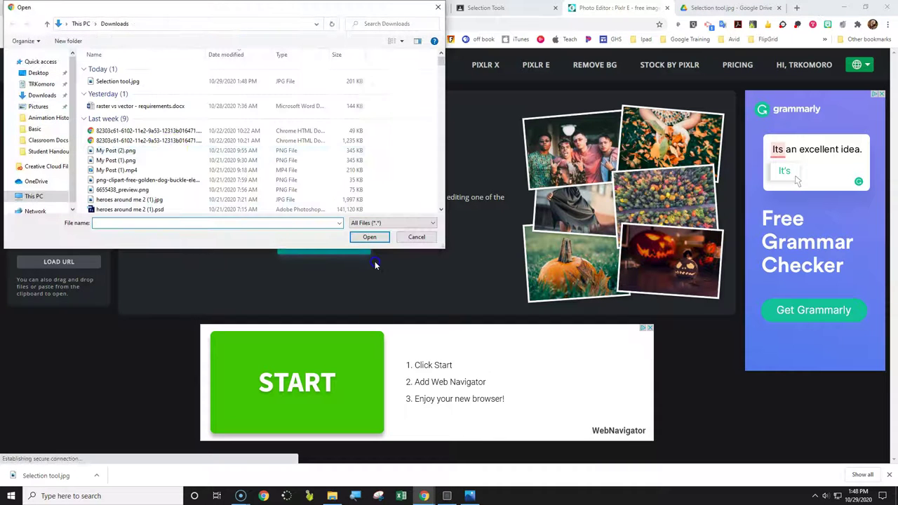
click(108, 82)
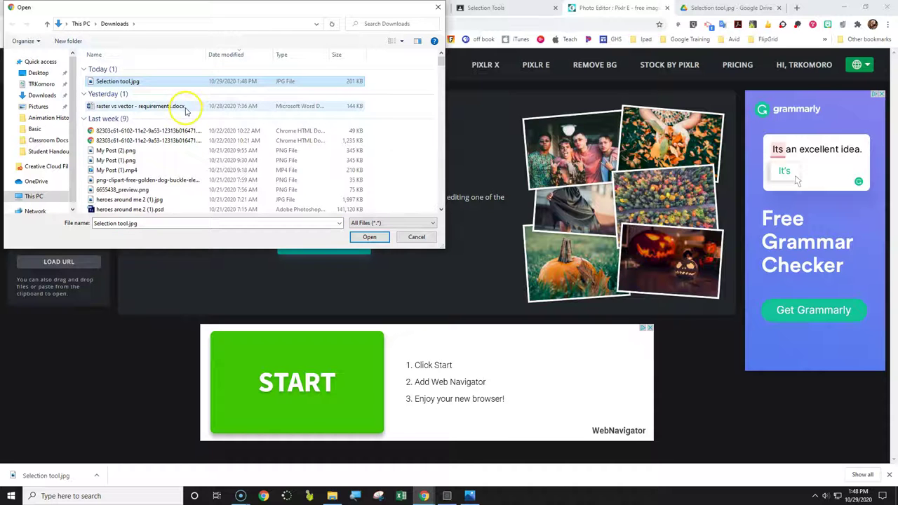
click(369, 238)
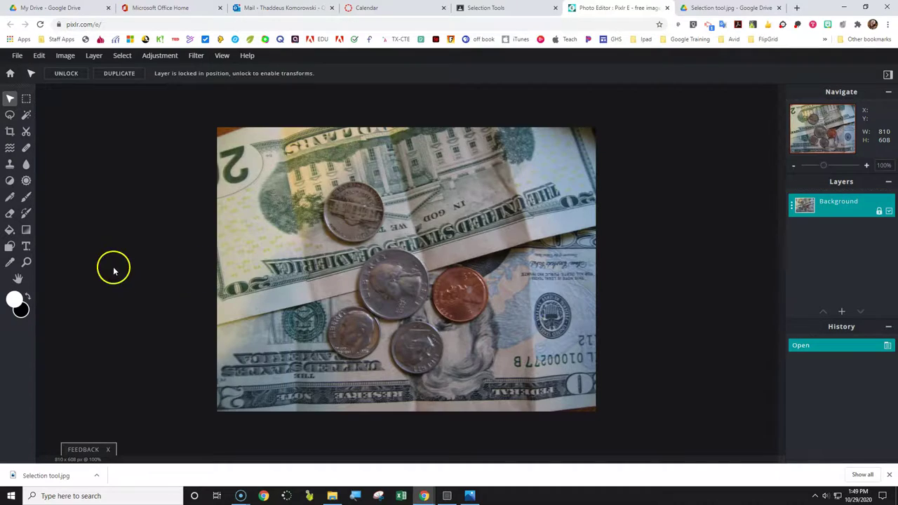
Examine the coins and banknotes at several magnifications and activate the rectangular Marquee tool
scroll(207, 277, up, 4)
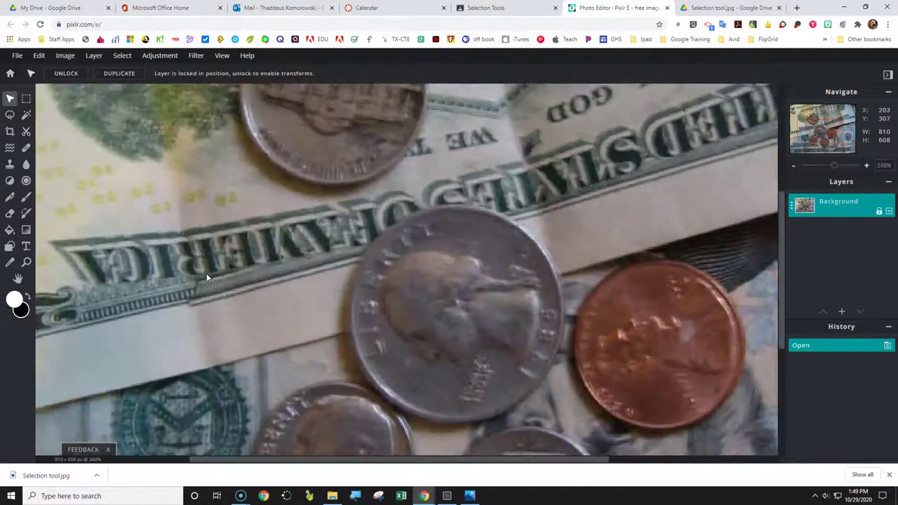
scroll(207, 278, down, 3)
scroll(207, 277, down, 1)
scroll(207, 278, up, 5)
scroll(120, 249, down, 2)
scroll(102, 245, down, 2)
click(26, 99)
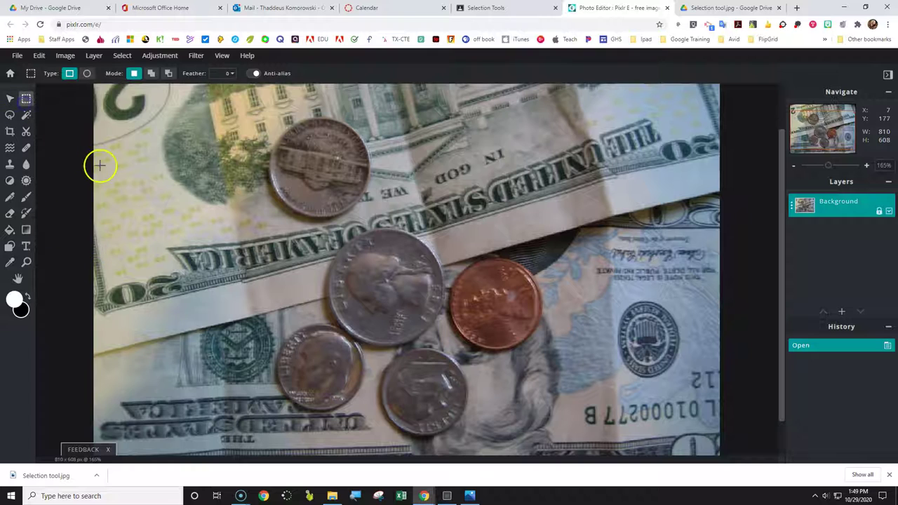
scroll(131, 175, up, 3)
scroll(132, 176, down, 4)
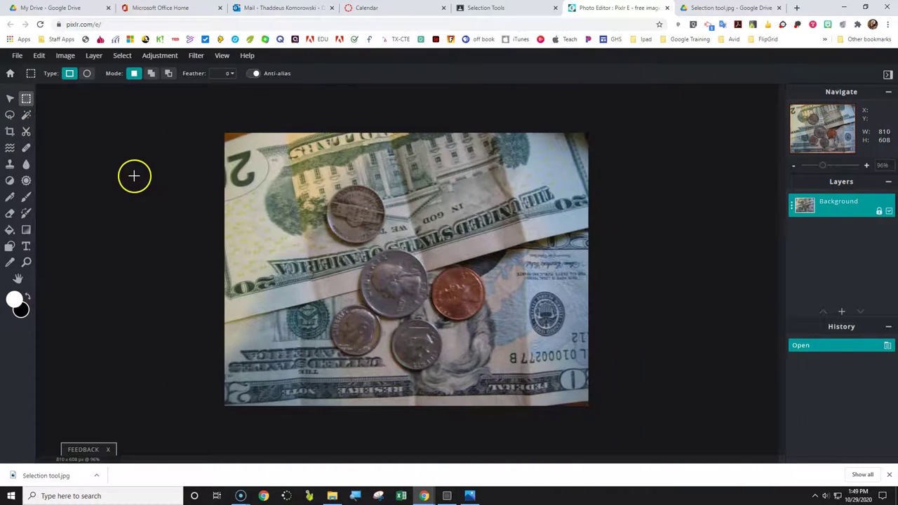
Enlarge the view to 489% and bring the quarter and the penny into view
click(826, 167)
drag(825, 168, 843, 166)
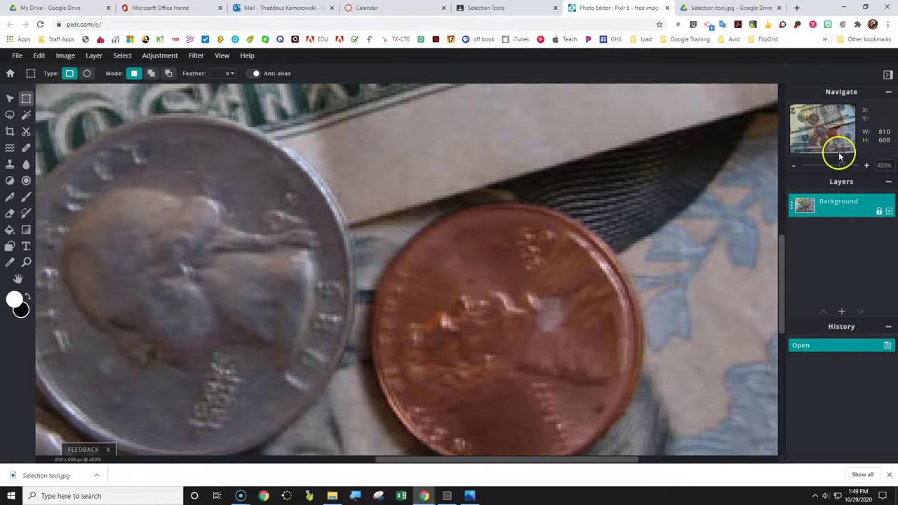
mouse_move(824, 130)
mouse_down()
mouse_move(814, 126)
mouse_move(818, 116)
mouse_move(832, 118)
mouse_move(821, 134)
mouse_up()
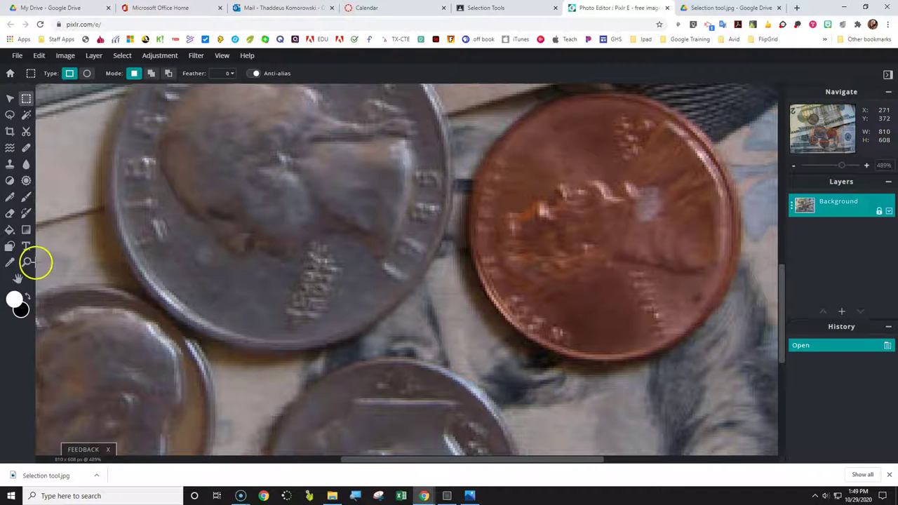
Magnify the quarter to 909% with the Zoom tool in Plus mode
click(27, 263)
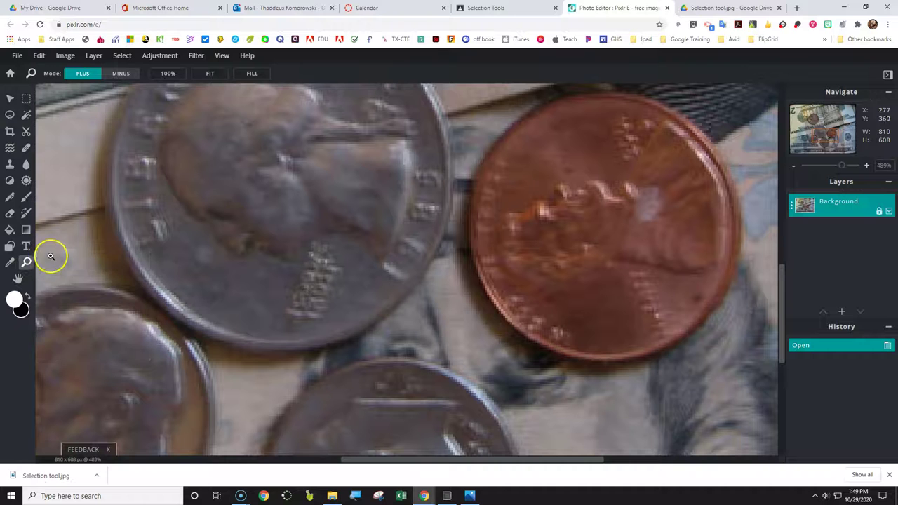
click(353, 237)
click(354, 237)
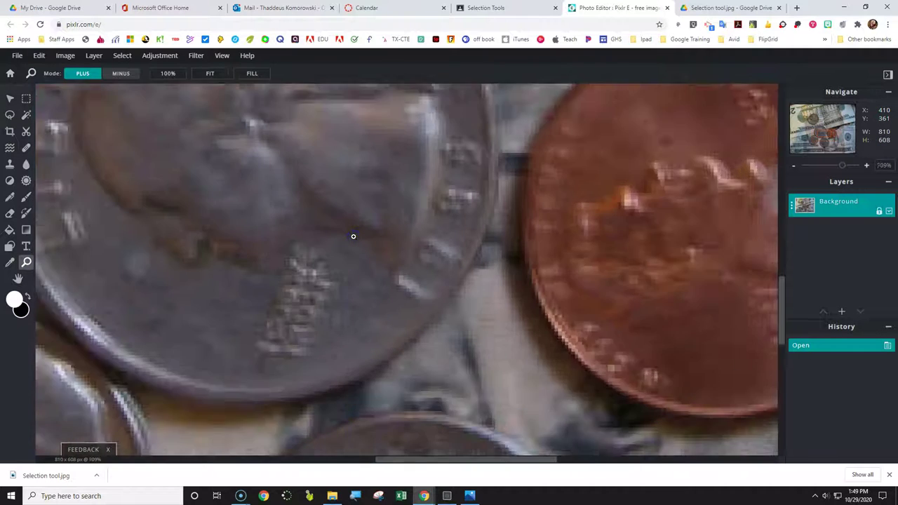
click(354, 237)
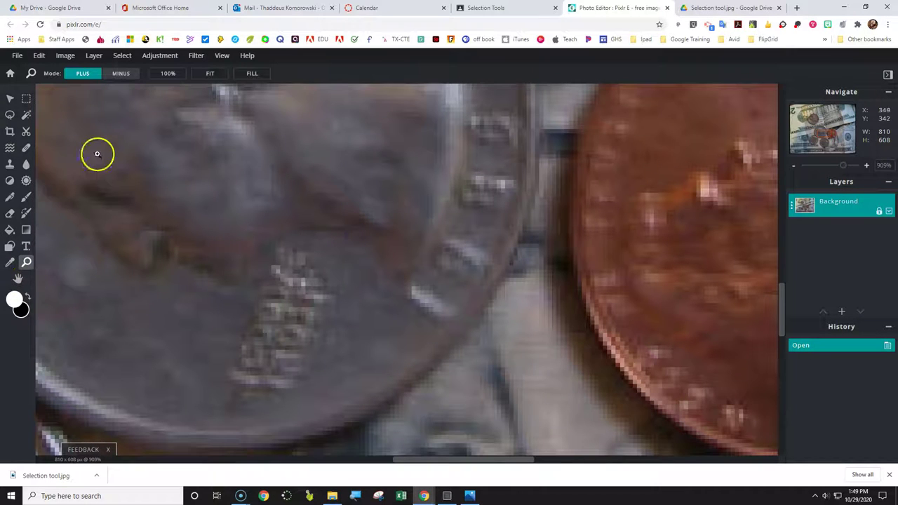
Zoom back out to 169% with the Zoom tool in Minus mode so all five coins can be examined
click(121, 73)
click(308, 302)
click(309, 302)
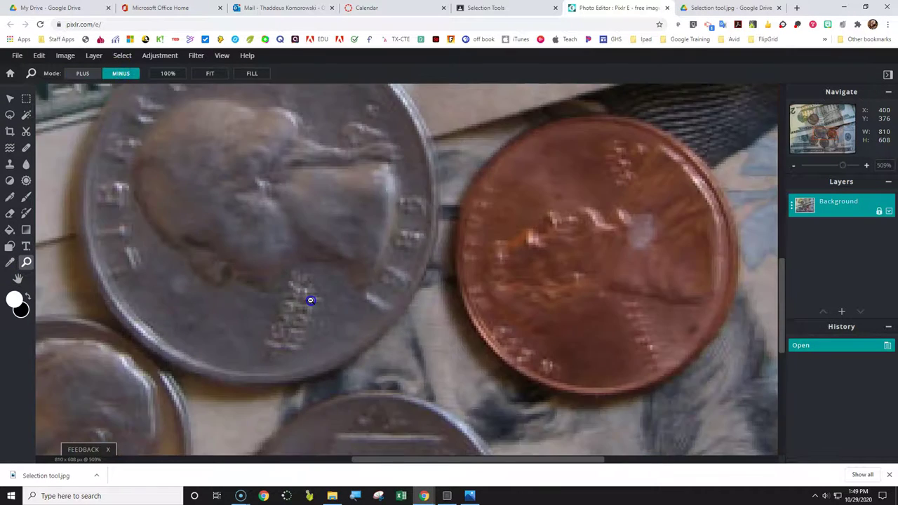
click(311, 300)
click(312, 299)
click(312, 299)
click(312, 298)
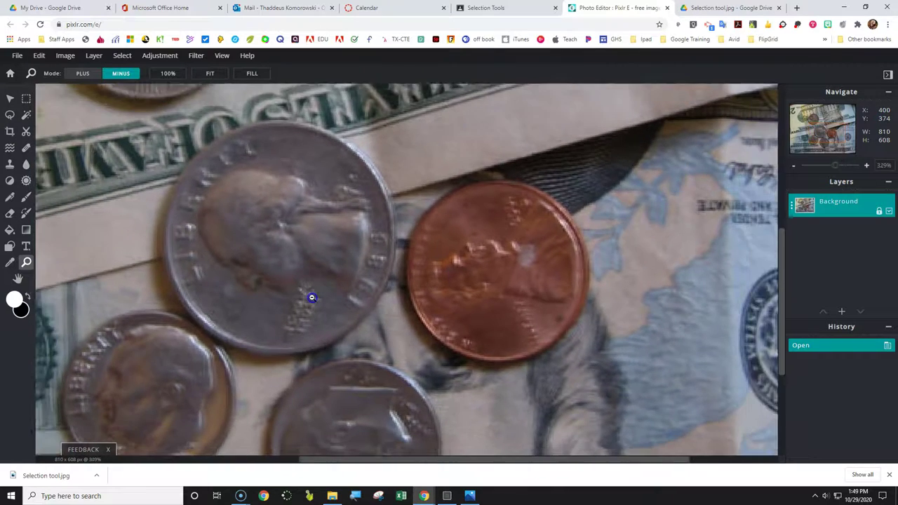
click(312, 299)
click(270, 256)
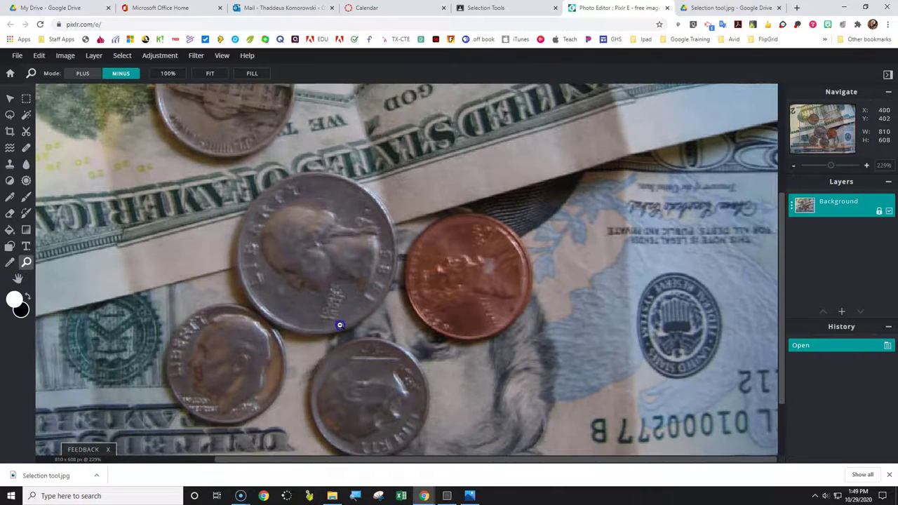
click(293, 269)
click(293, 269)
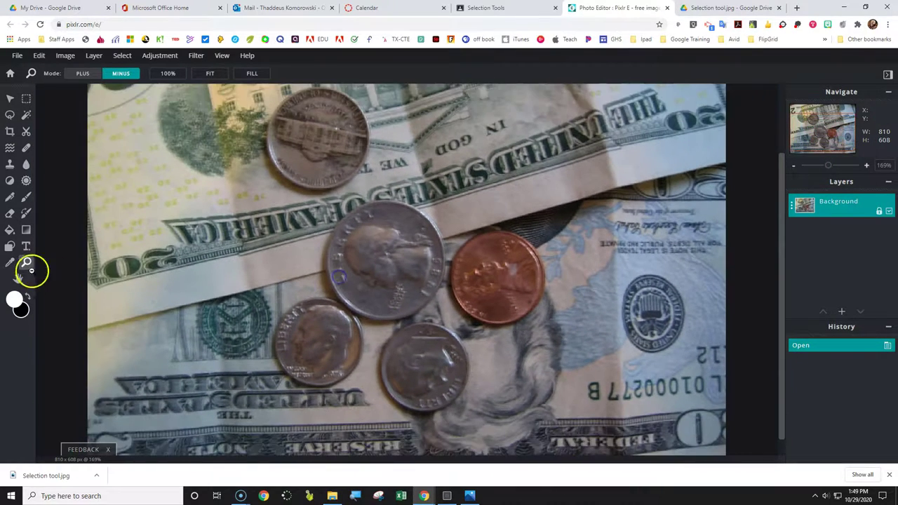
Pan the image downward with the Hand tool and enlarge the view of the coins to about 300%
click(17, 281)
drag(363, 268, 351, 334)
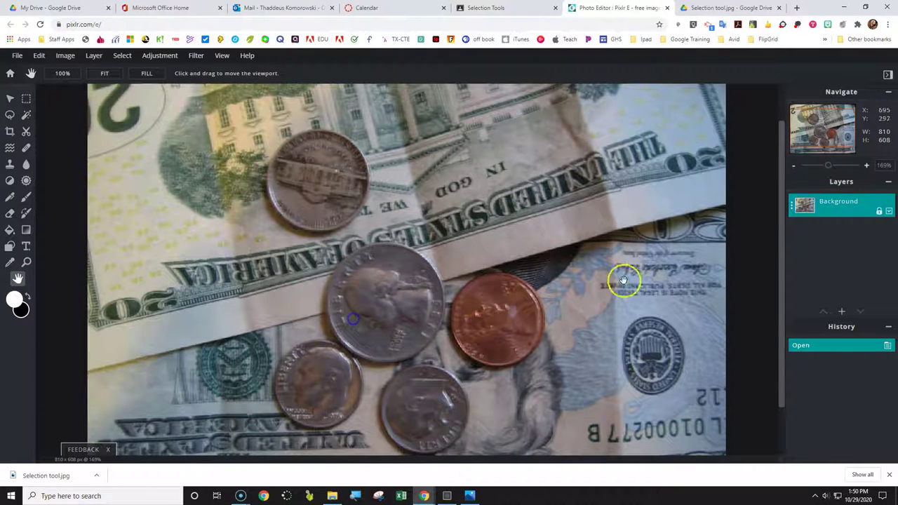
drag(828, 165, 834, 166)
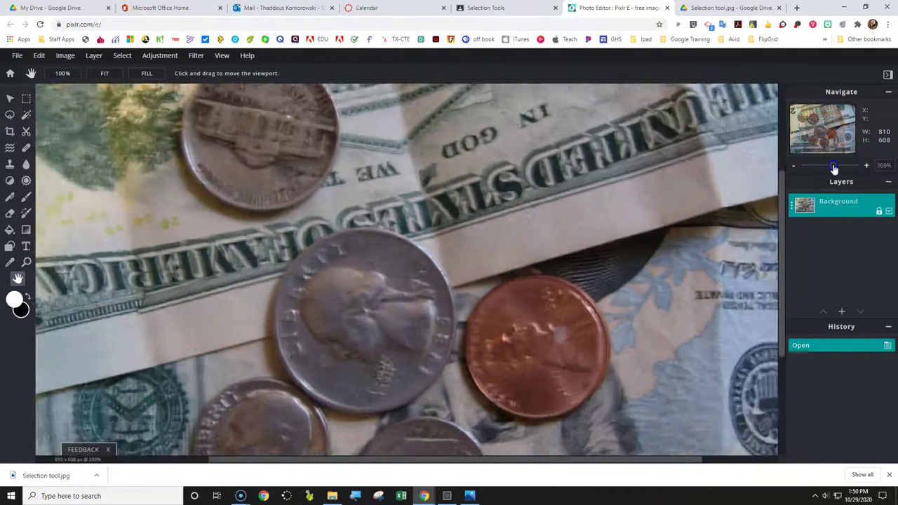
Adjust the magnification of the image and settle at 179% with all five coins in view
scroll(463, 242, up, 2)
scroll(475, 254, down, 3)
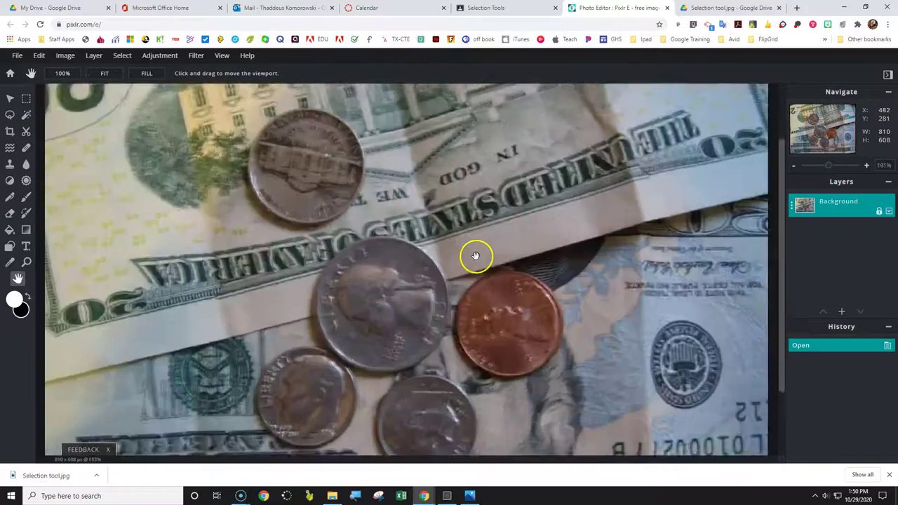
scroll(474, 255, up, 3)
click(26, 213)
scroll(449, 298, down, 10)
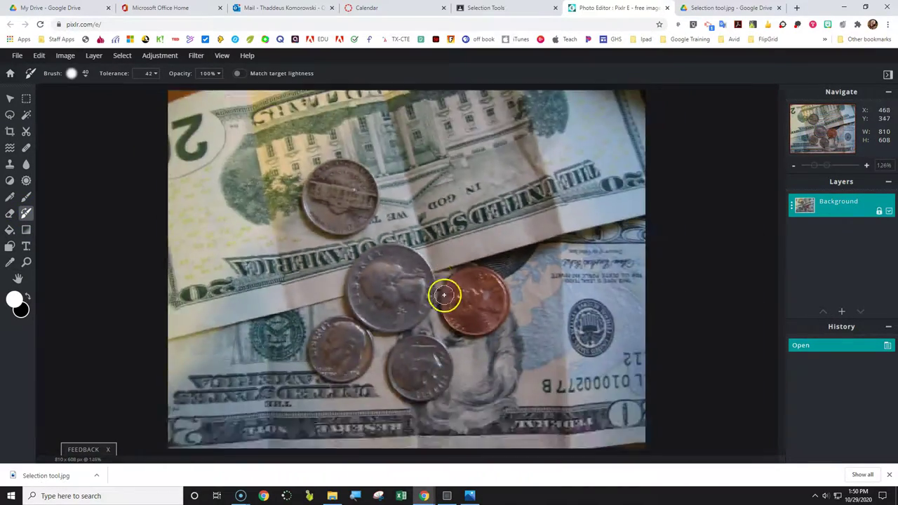
scroll(291, 296, up, 5)
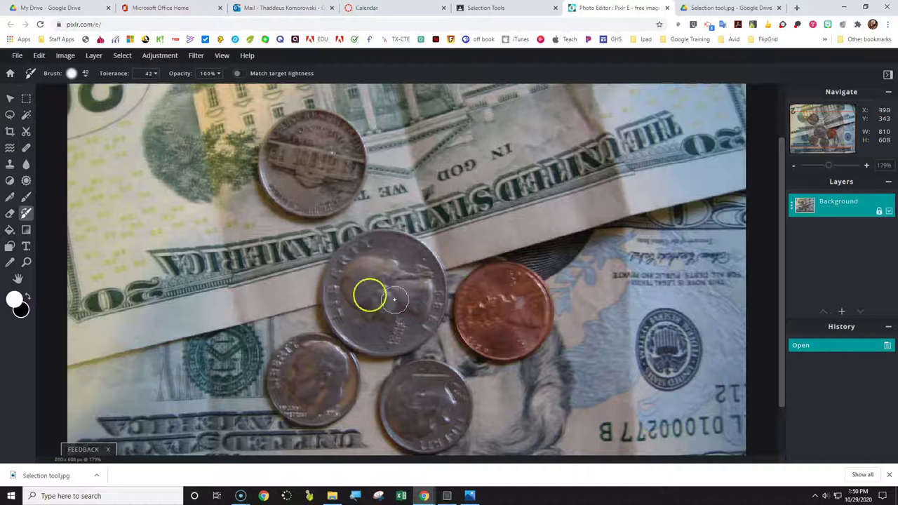
Select a rectangular area of about 125 × 116 px across the quarter's upper part and the penny's edge with the Marquee tool
click(26, 98)
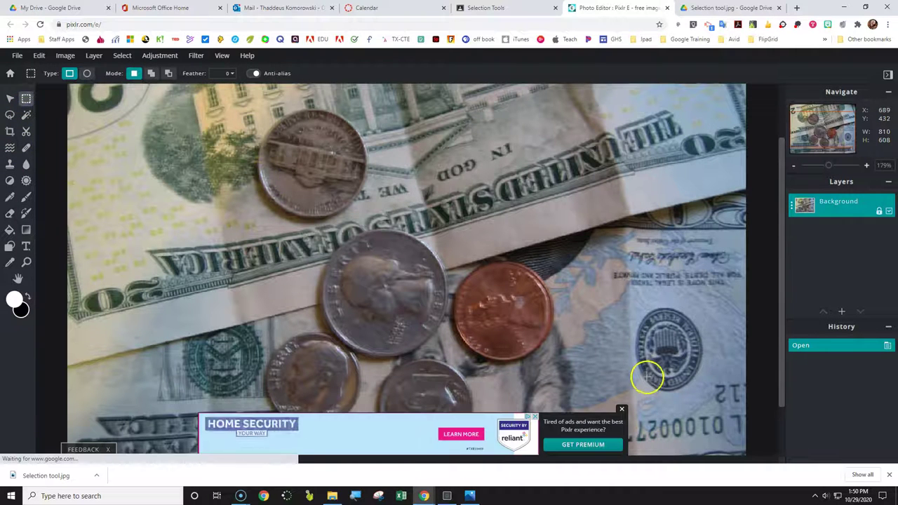
click(624, 412)
drag(381, 204, 485, 301)
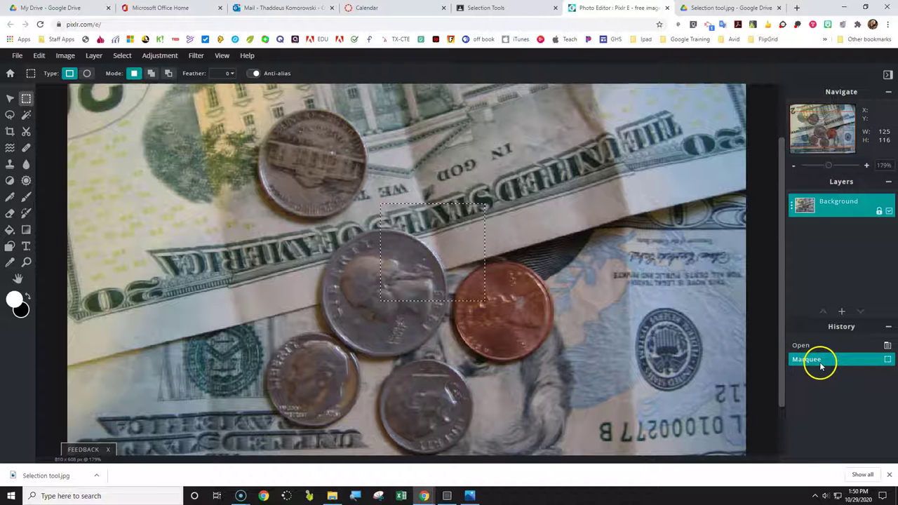
Clone one dab onto the quarter inside the rectangular selection and move the selected piece left so that it sits below the nickel
click(10, 163)
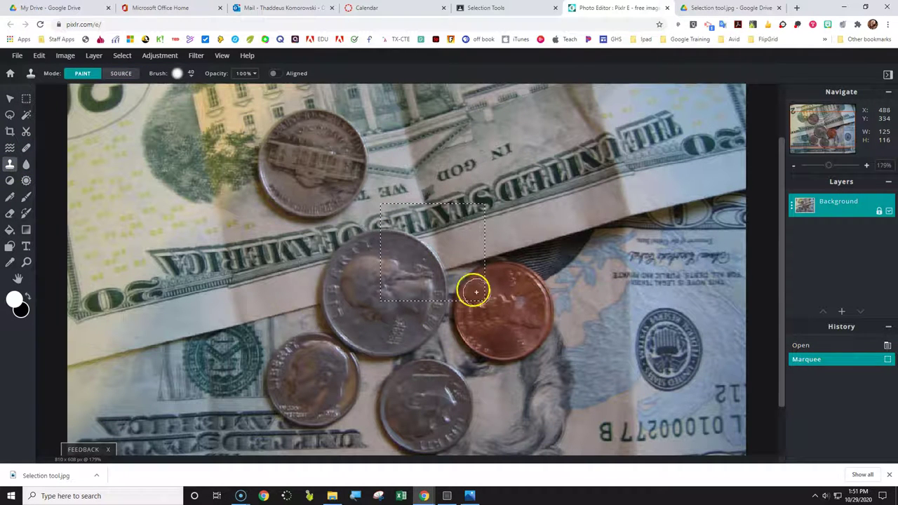
click(414, 256)
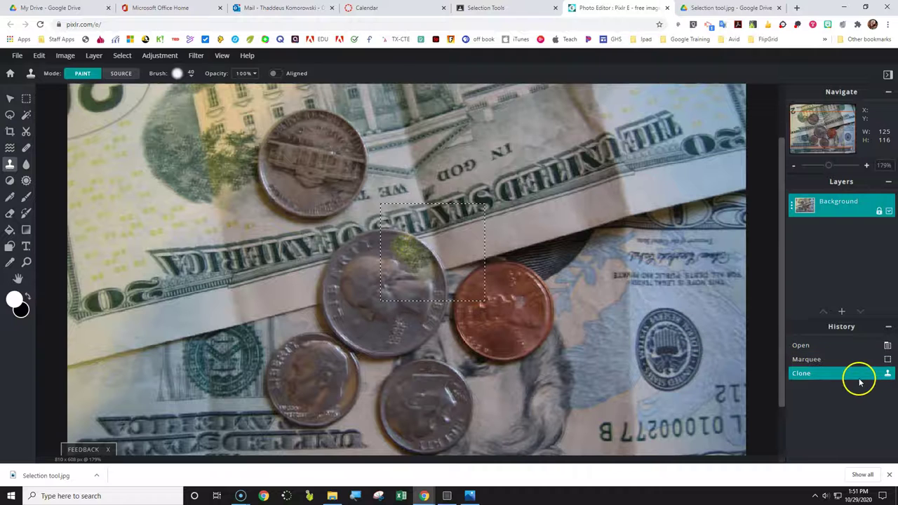
click(10, 99)
drag(448, 265, 301, 268)
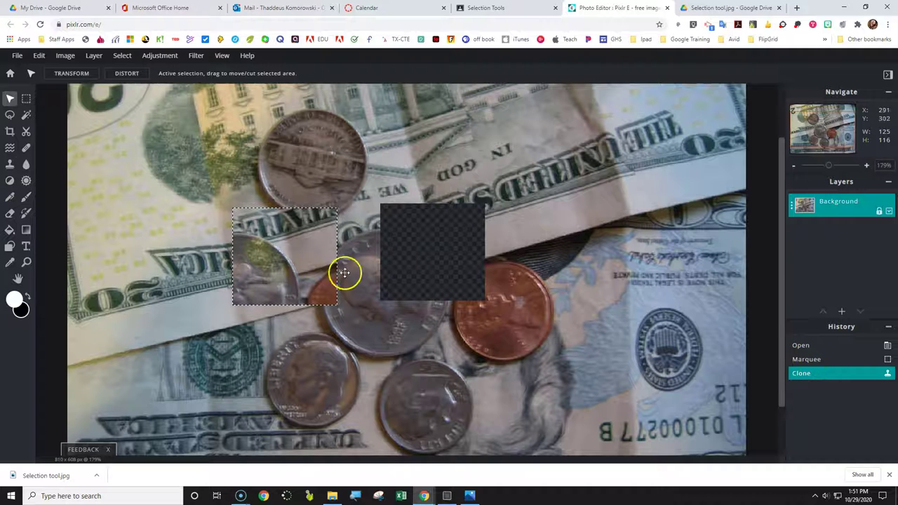
Deselect the moved area and draw a filled, white-outlined rectangle shape on the bill beside the nickel
click(13, 247)
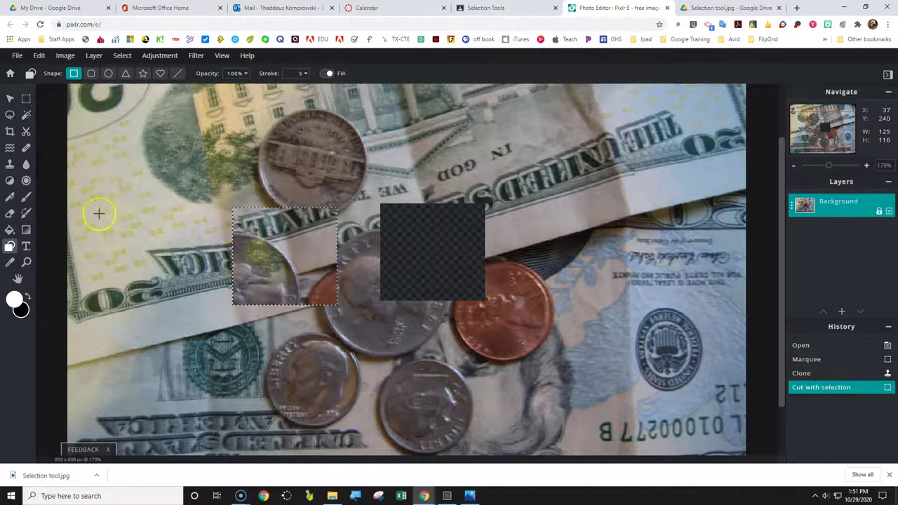
click(123, 55)
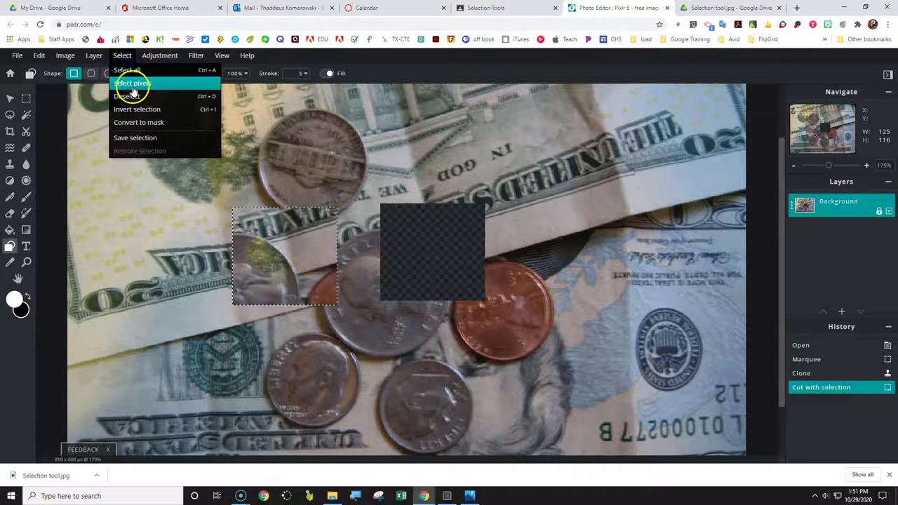
click(134, 98)
drag(159, 167, 223, 251)
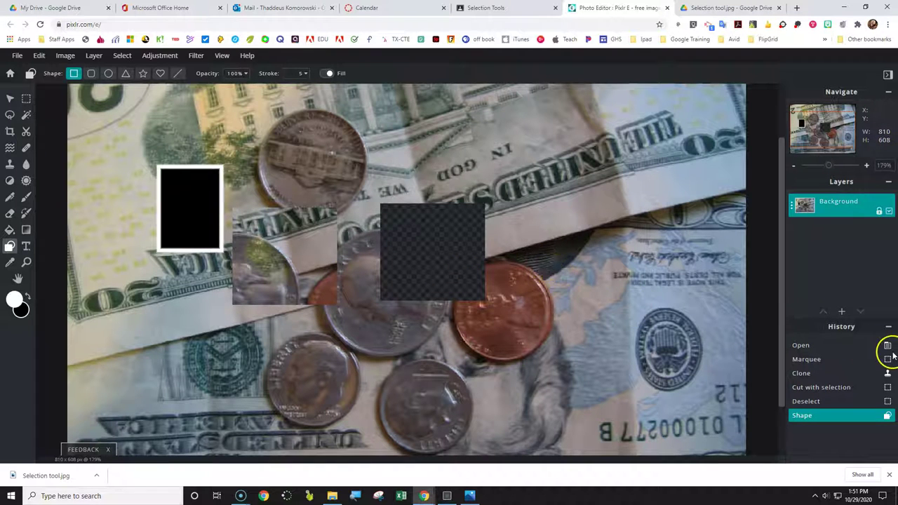
Revert the image to its Open state in the history
click(805, 346)
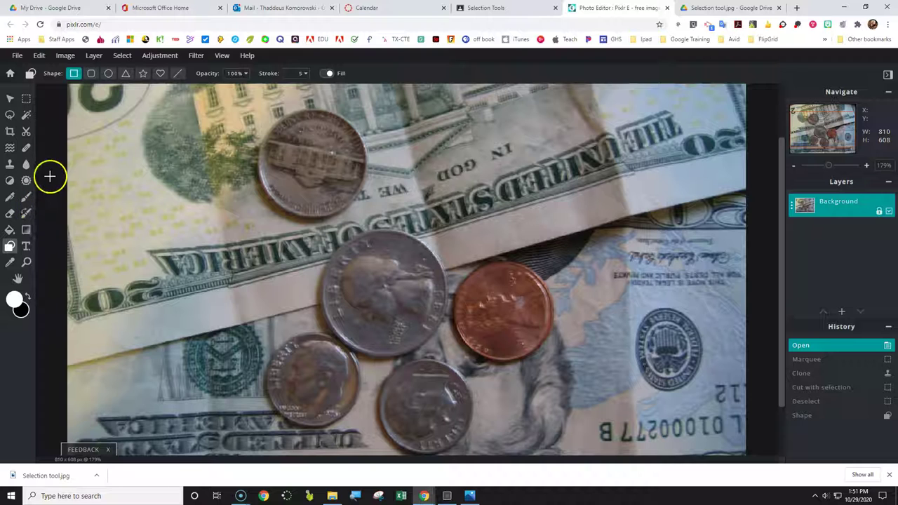
click(122, 57)
click(34, 176)
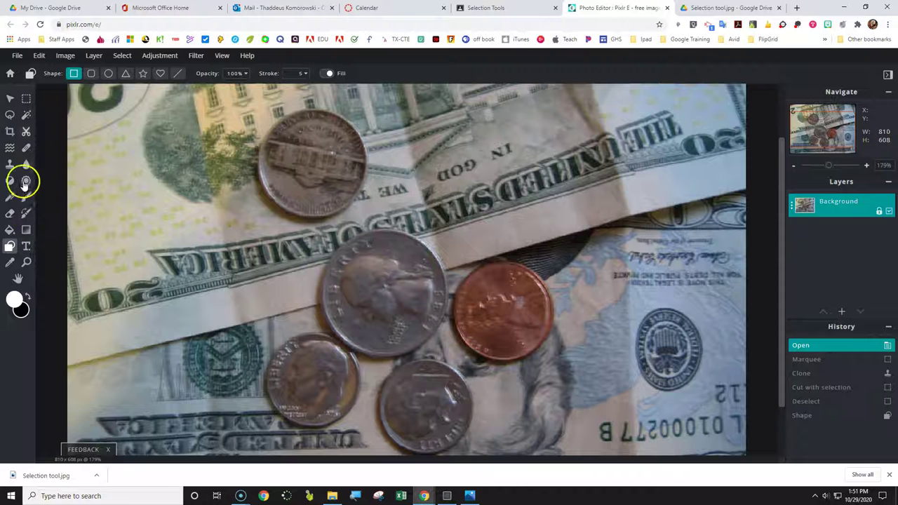
Zoom out to 115% with the Zoom tool in Minus mode so the whole image can be examined
click(28, 261)
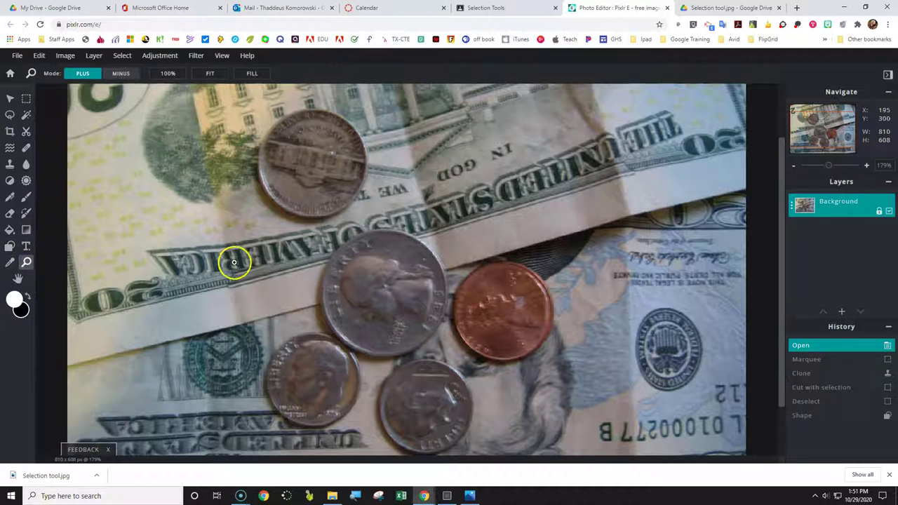
click(124, 77)
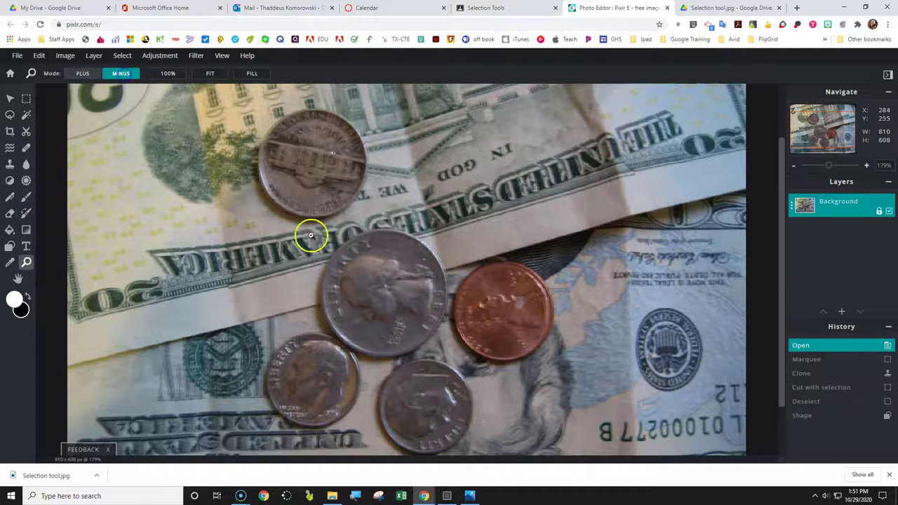
click(360, 273)
click(361, 274)
click(361, 274)
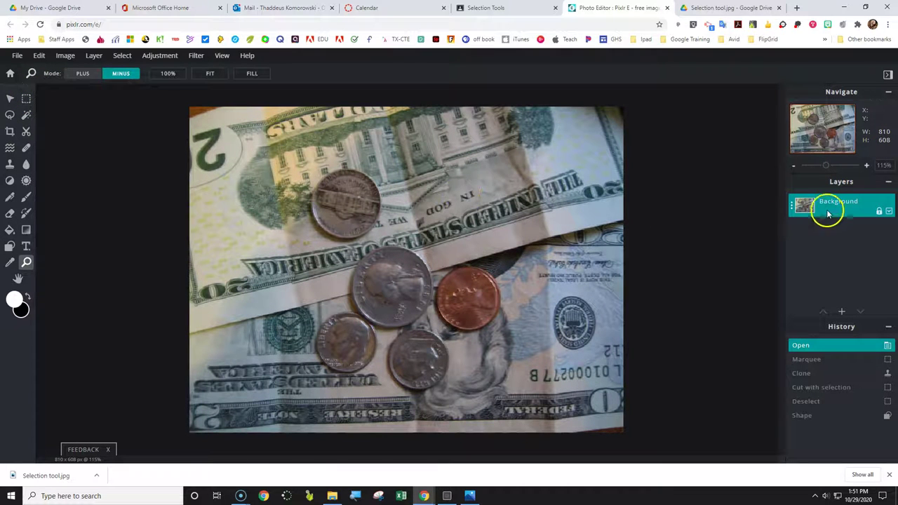
Try a rectangular marquee of about 29 × 30 px at the nickel's upper-left edge and deselect it
click(25, 98)
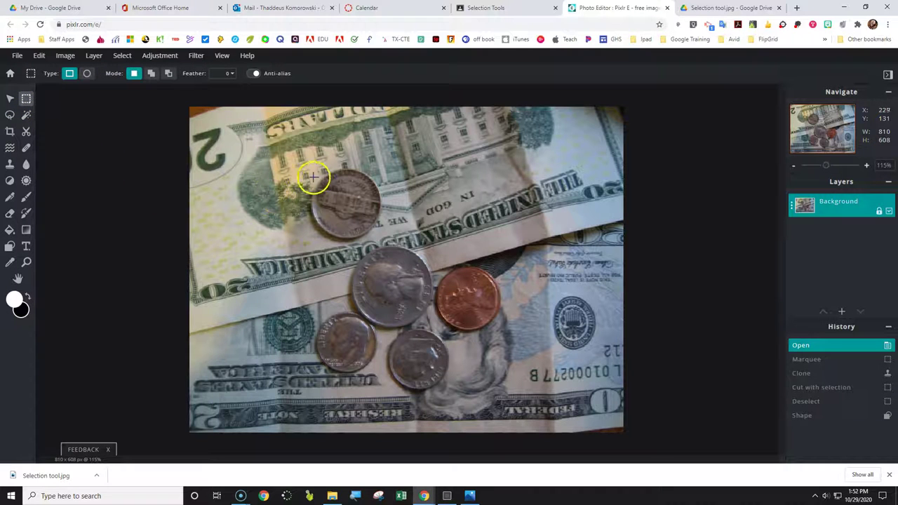
drag(307, 172, 323, 190)
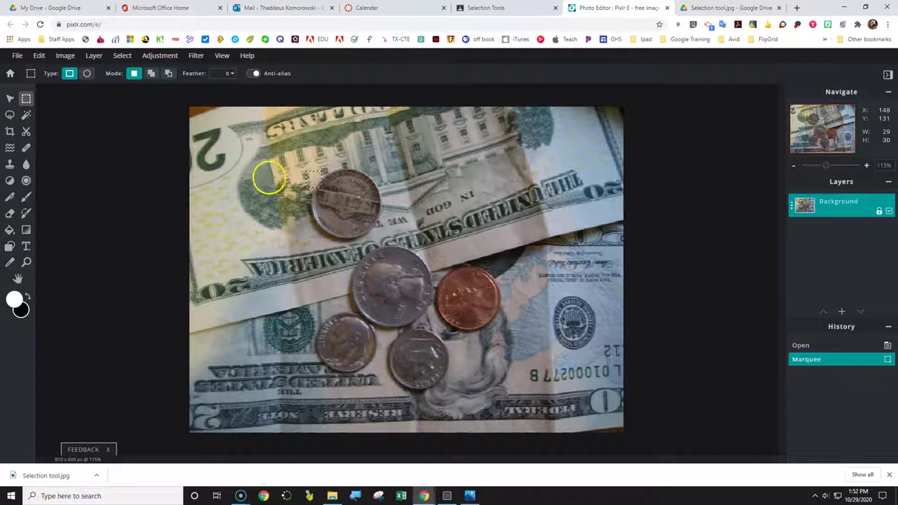
click(123, 56)
click(118, 96)
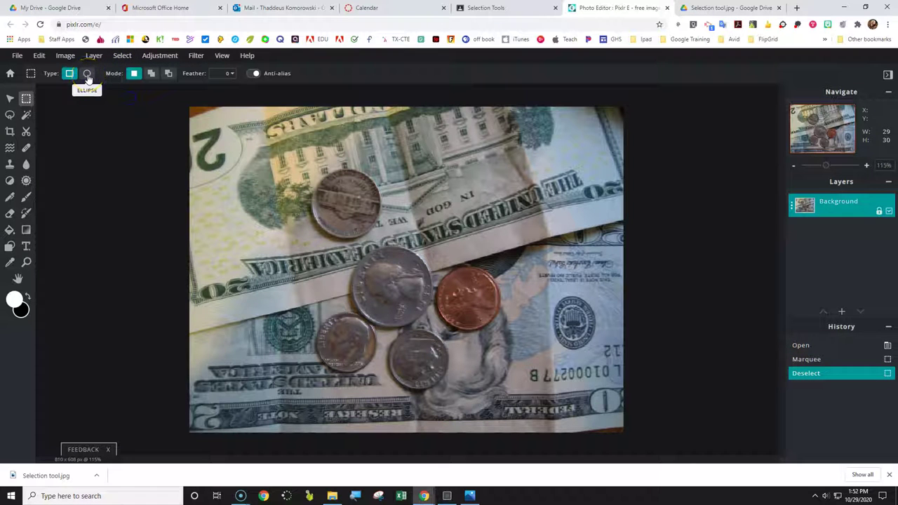
Select the nickel with an elliptical marquee of about 132 × 134 px and align the selection with the coin's edge
click(87, 75)
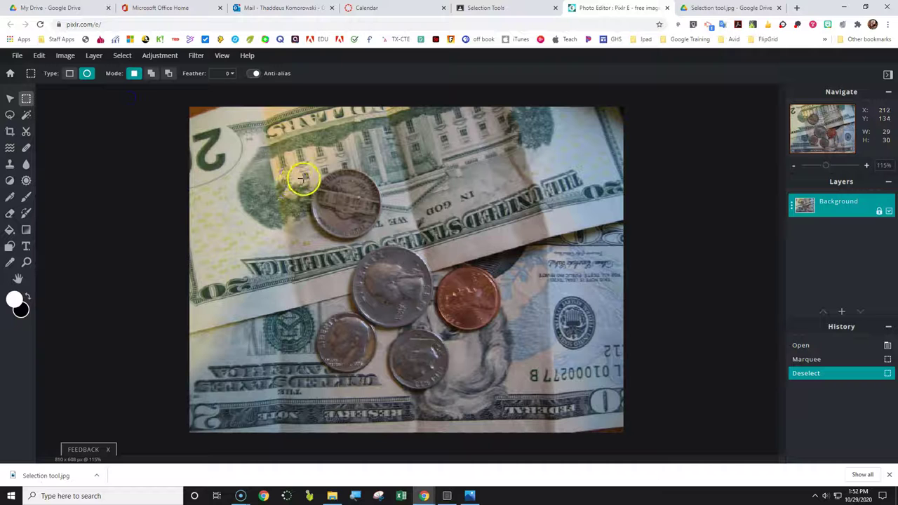
drag(299, 174, 369, 246)
drag(336, 204, 343, 205)
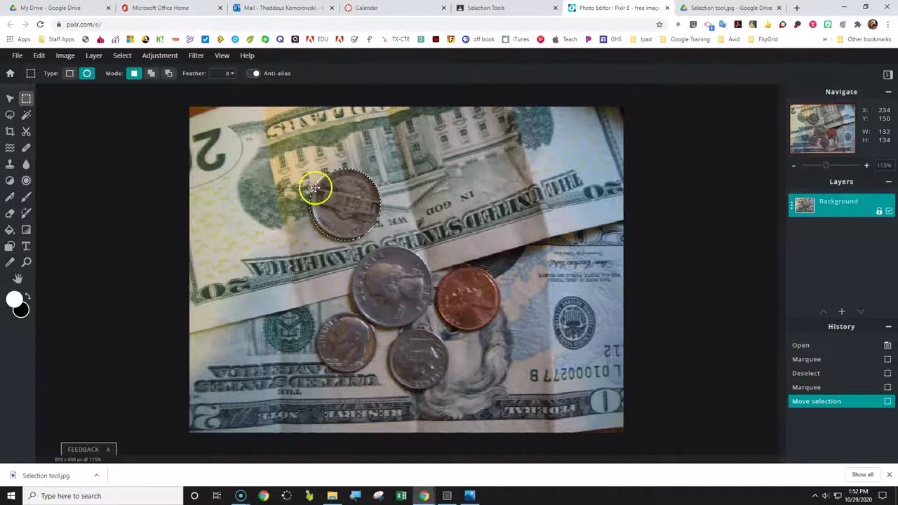
Copy and paste the selected nickel, and place the pasted copy over the original coin at left 224, top 116
click(38, 56)
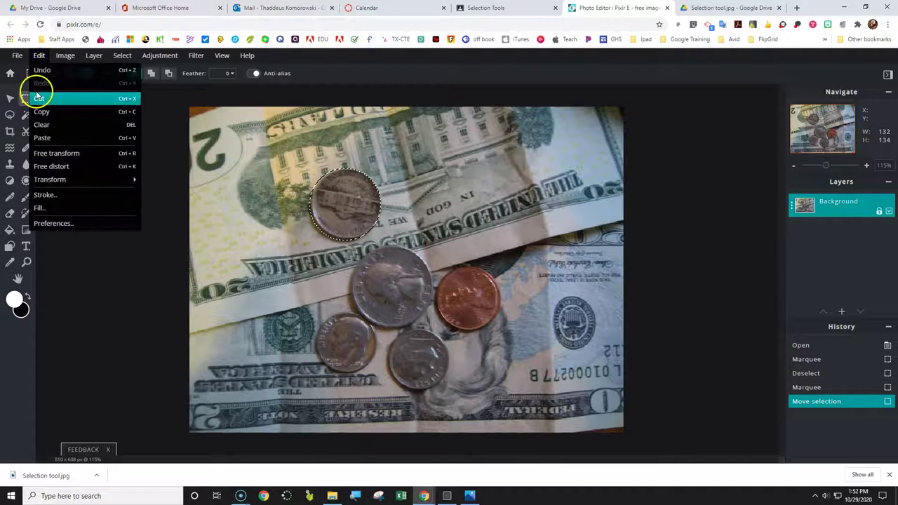
click(40, 111)
click(39, 56)
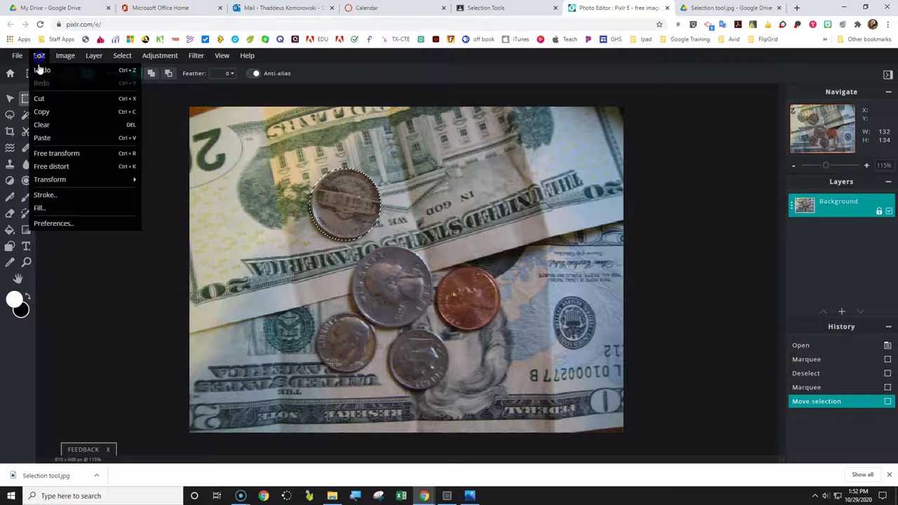
click(54, 138)
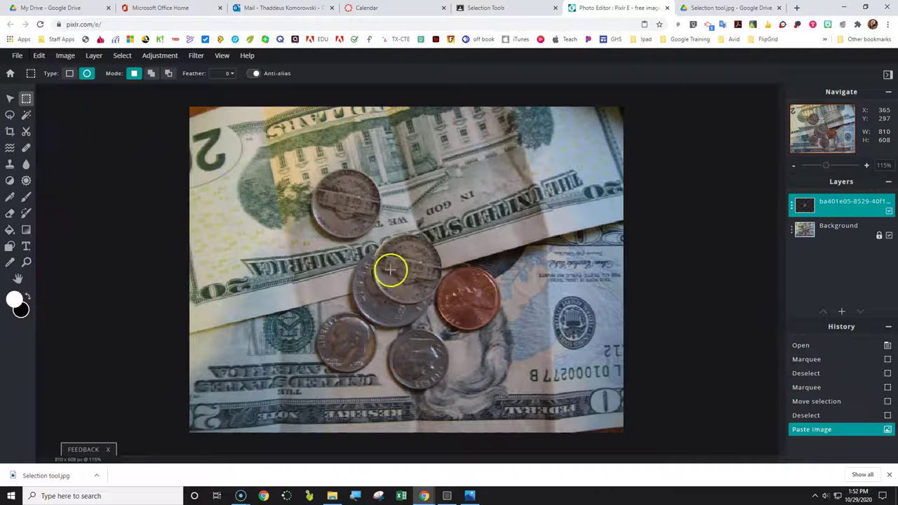
click(9, 101)
drag(427, 266, 343, 197)
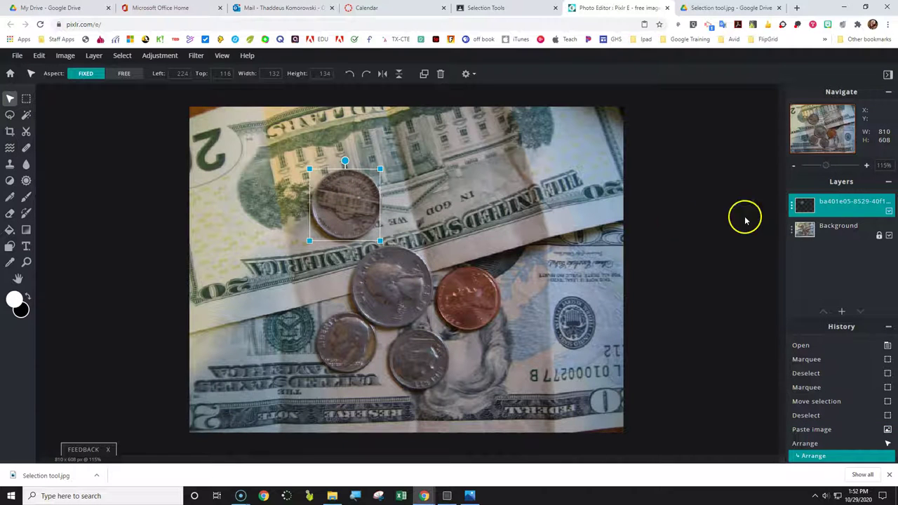
Rename the pasted coin's layer as nickel
click(791, 209)
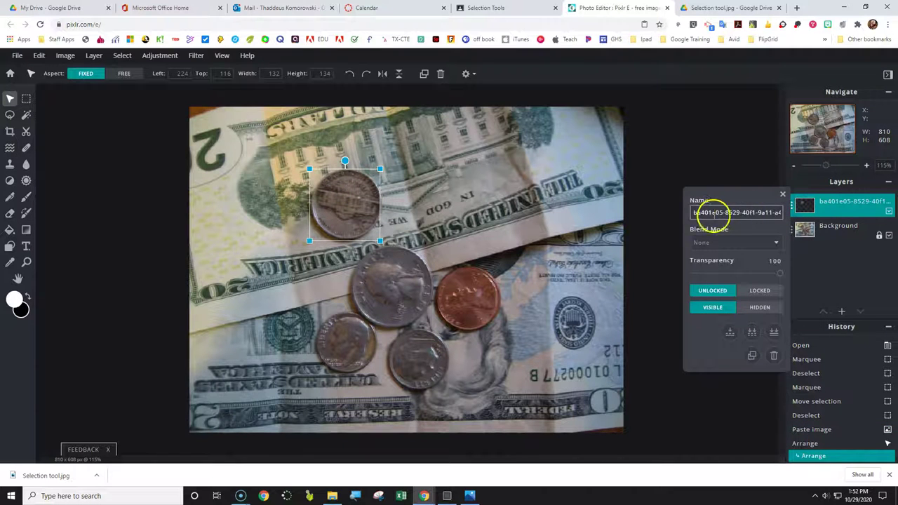
drag(692, 212, 761, 210)
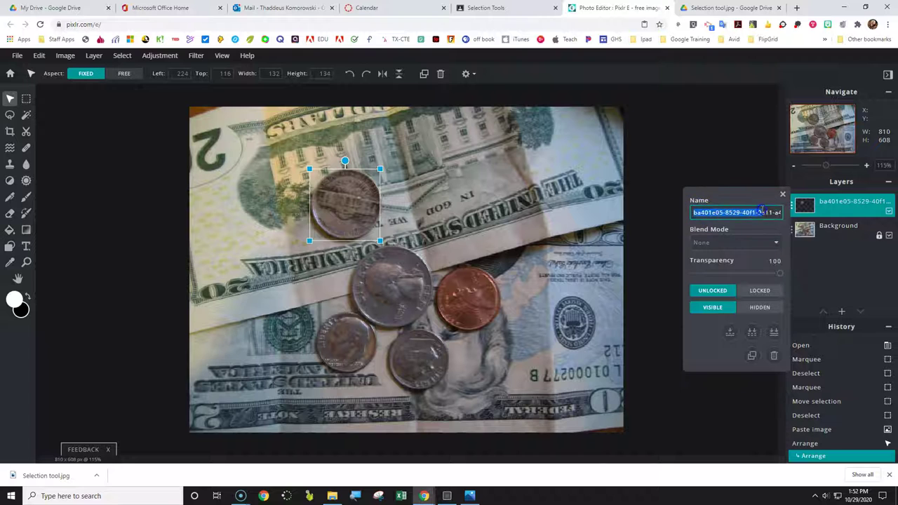
text(m)
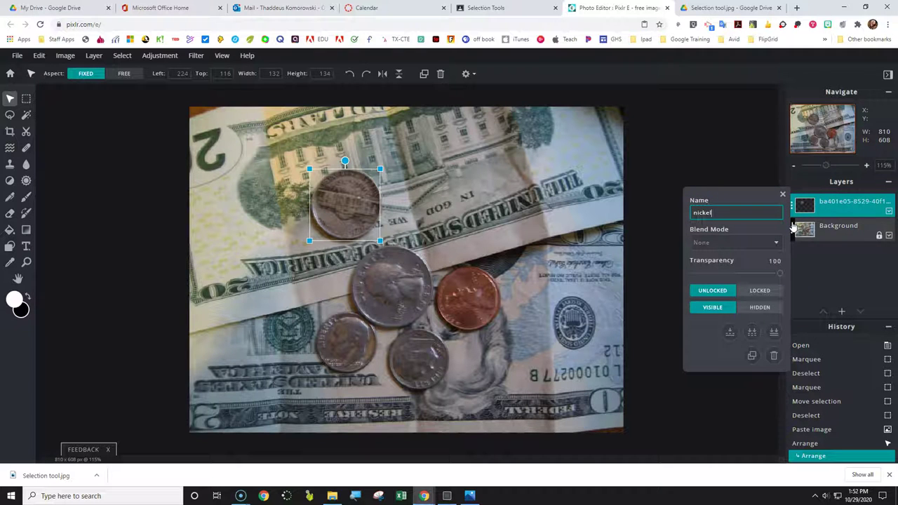
click(876, 293)
click(783, 194)
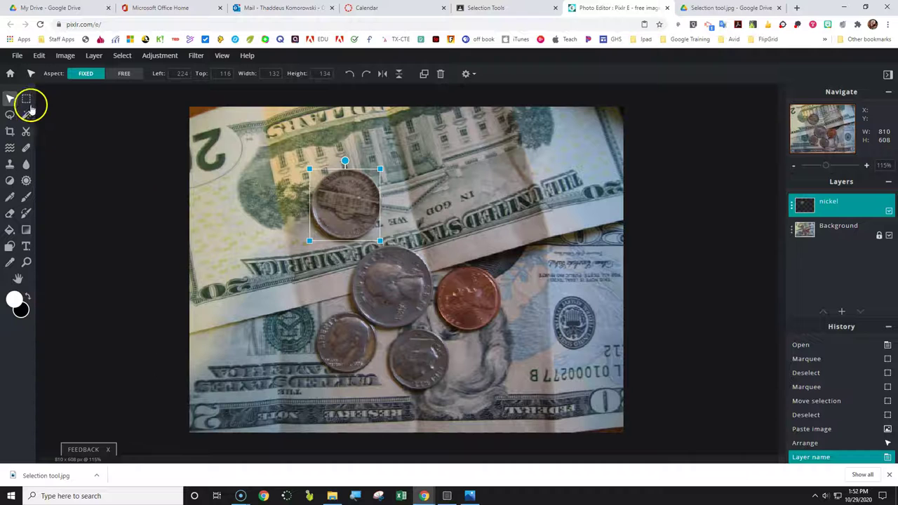
Select the quarter with an elliptical marquee of about 154 × 145 px and align the selection with the coin's edge
click(26, 99)
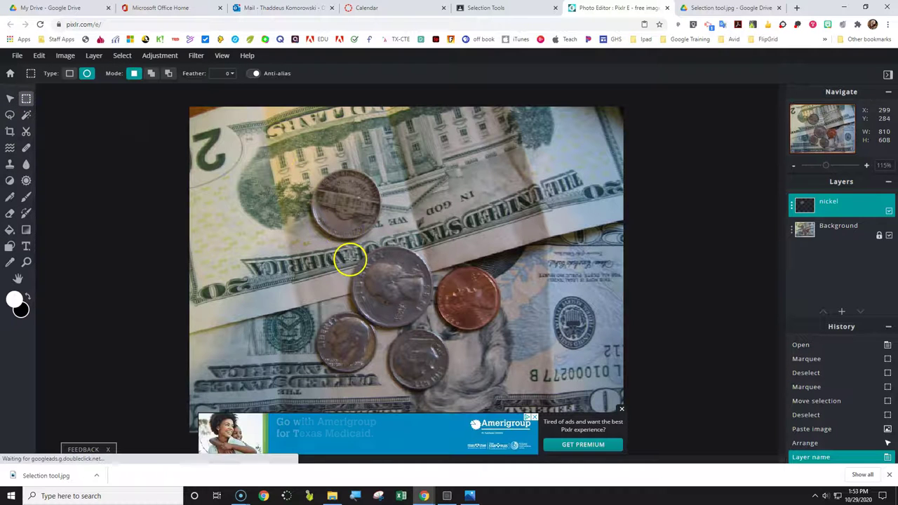
drag(349, 255, 386, 298)
drag(428, 323, 432, 332)
drag(398, 306, 397, 302)
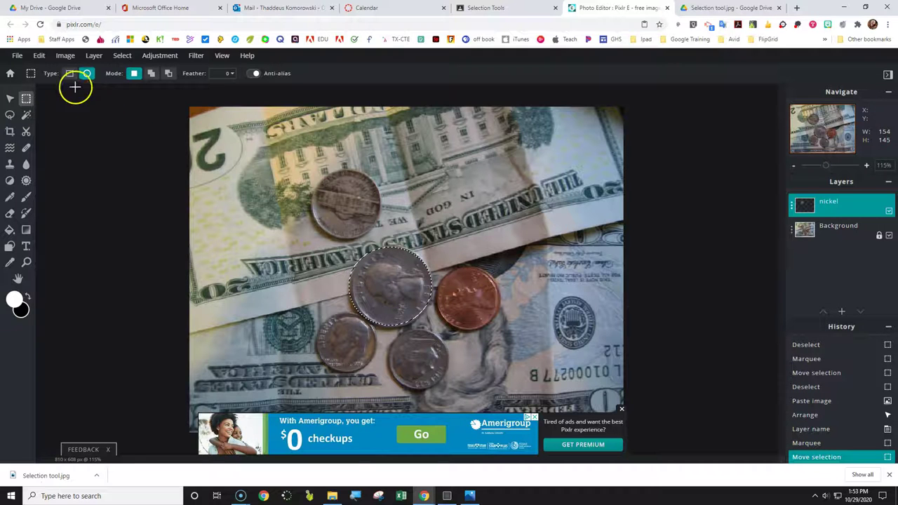
Copy the selected quarter area from the nickel layer and make the Background layer active
click(44, 59)
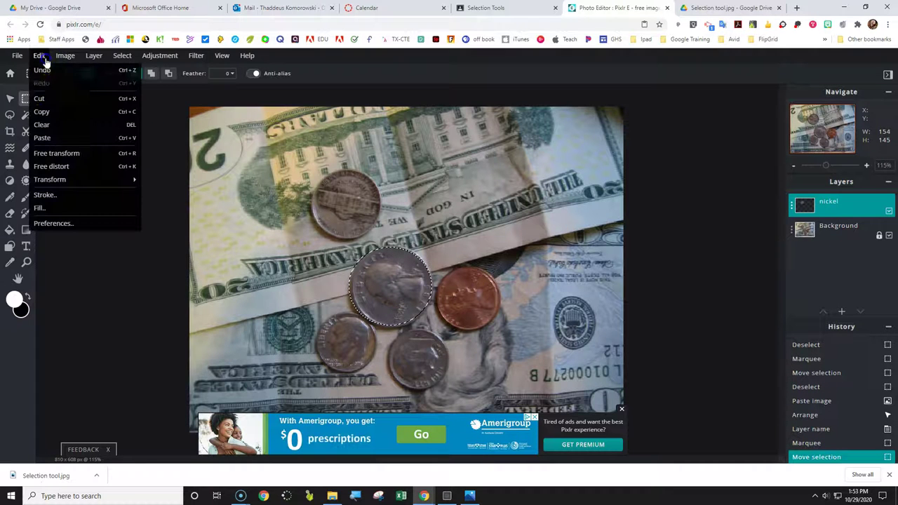
click(45, 111)
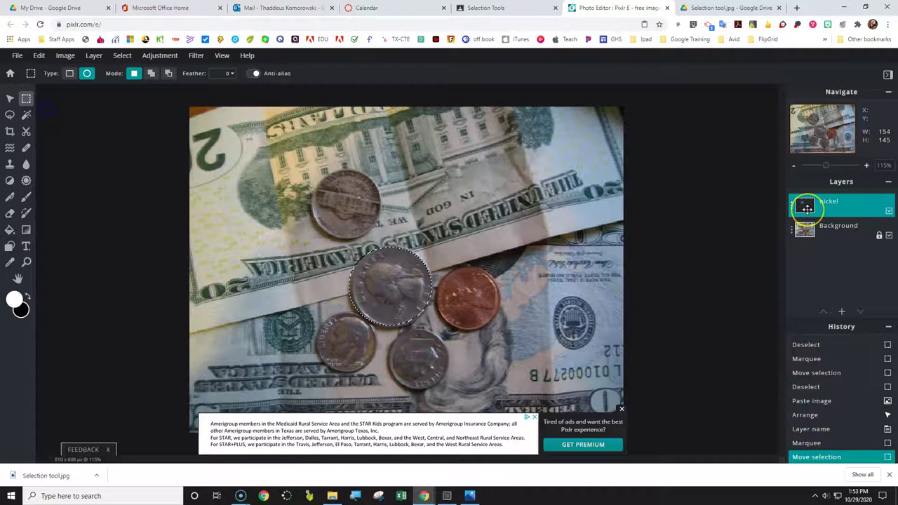
drag(806, 210, 814, 225)
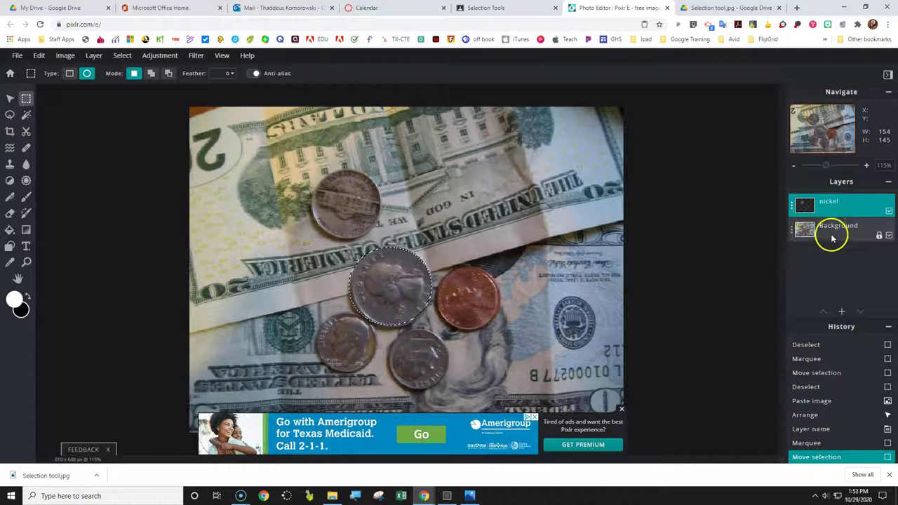
click(832, 236)
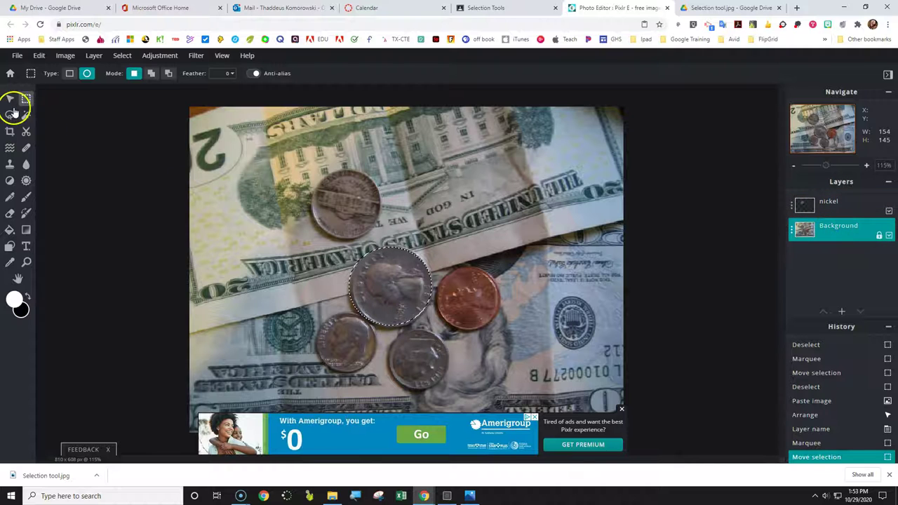
Copy the selected quarter from the Background layer and paste it onto a new layer
click(39, 55)
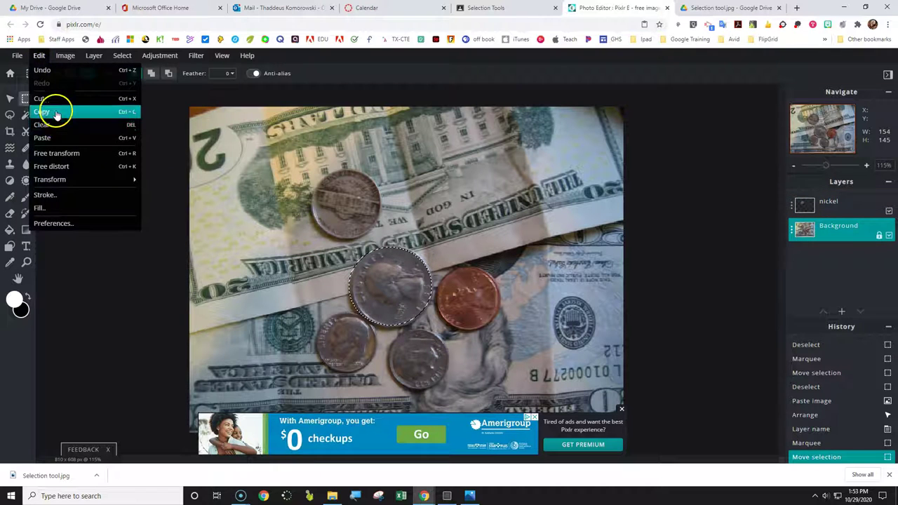
click(56, 113)
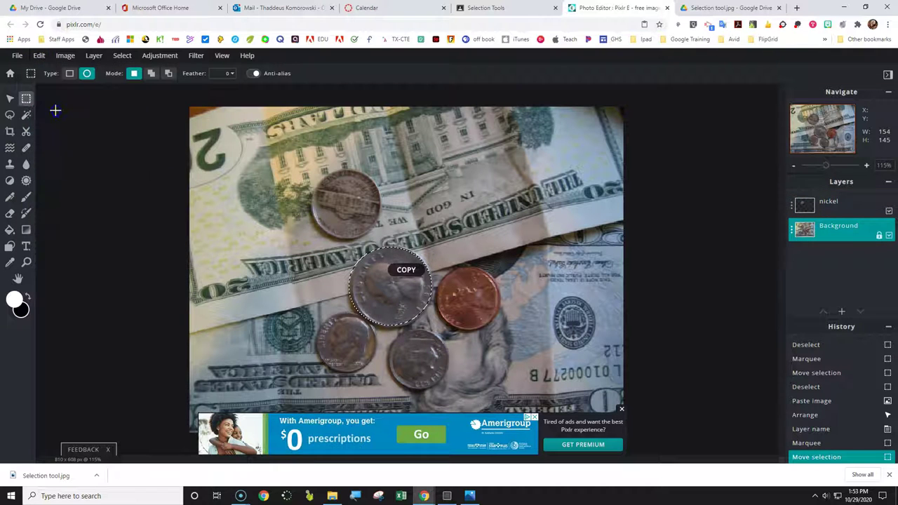
click(38, 56)
click(56, 133)
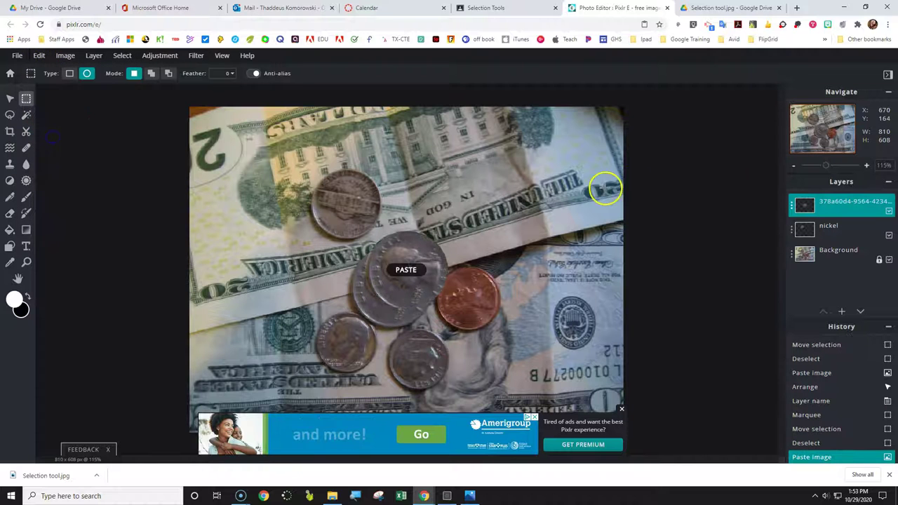
Rename the pasted quarter's layer as quarter
click(790, 204)
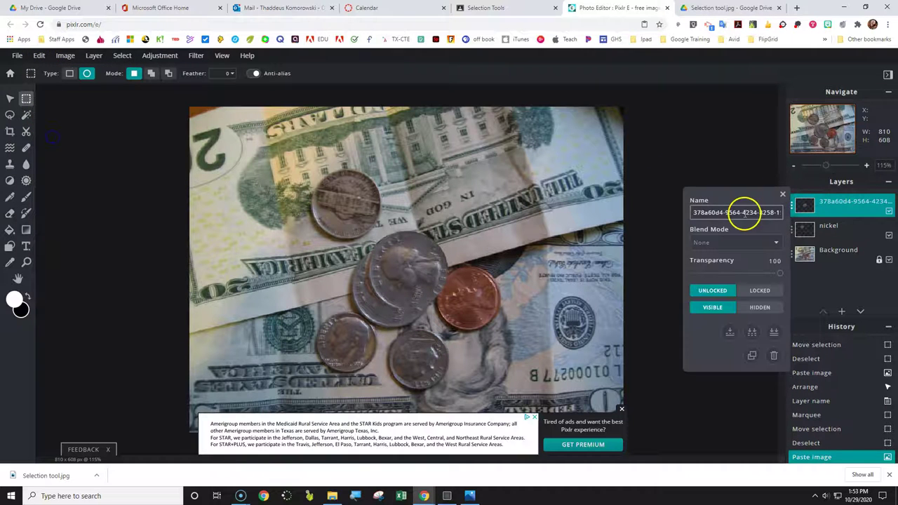
drag(693, 212, 786, 212)
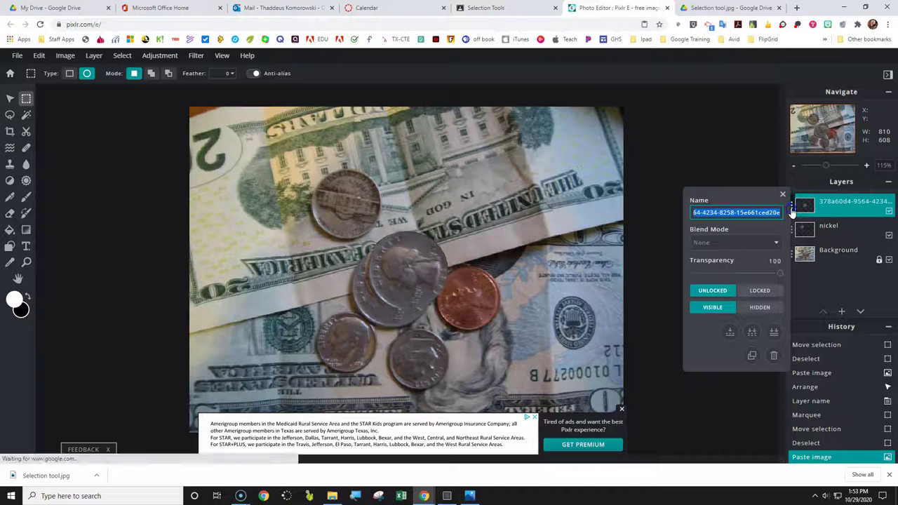
text(quar)
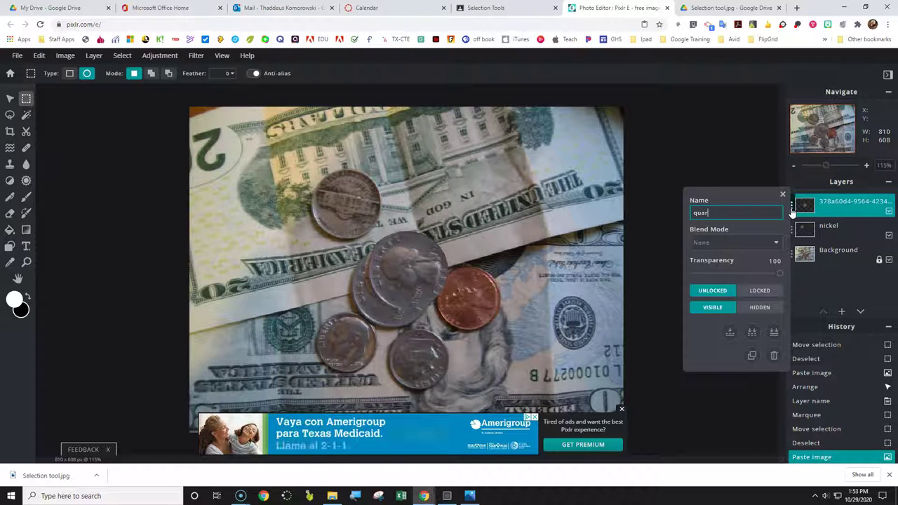
text(ter)
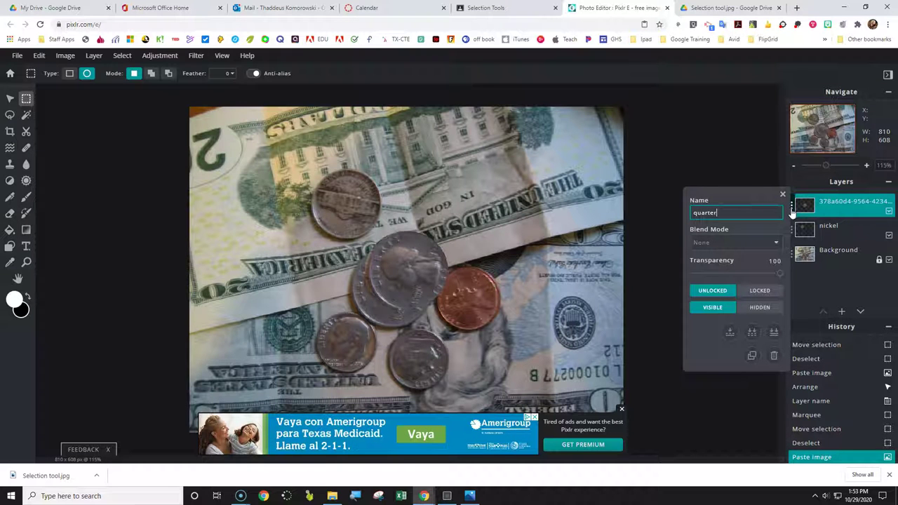
click(791, 205)
Arrange the quarter layer's coin over the original quarter at left 297, top 263
click(830, 252)
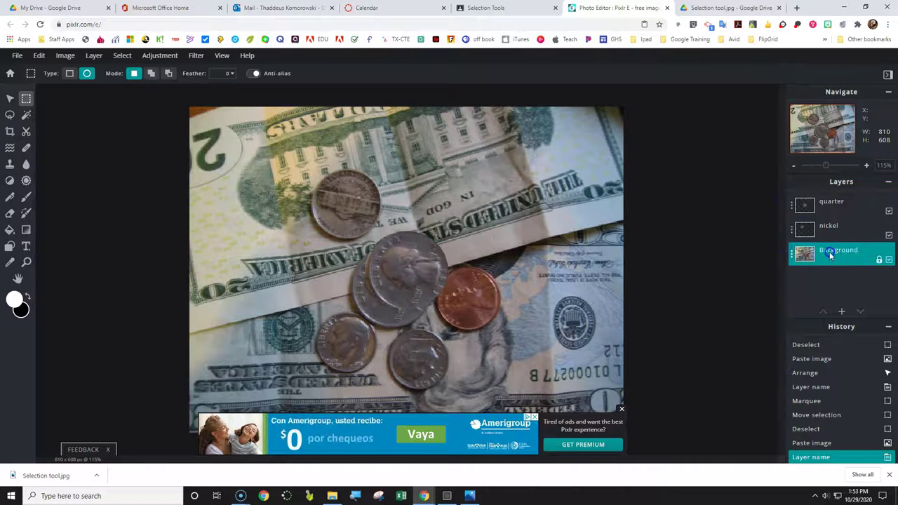
click(10, 99)
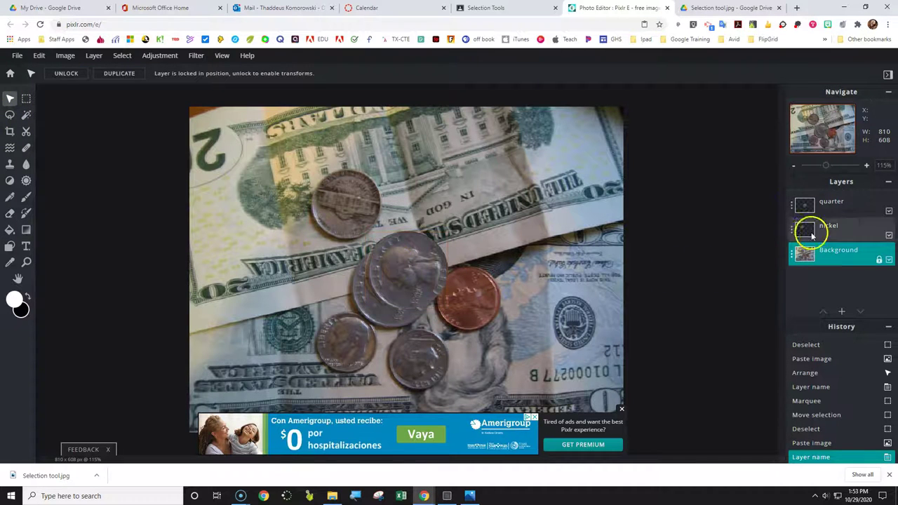
click(828, 204)
drag(406, 277, 393, 293)
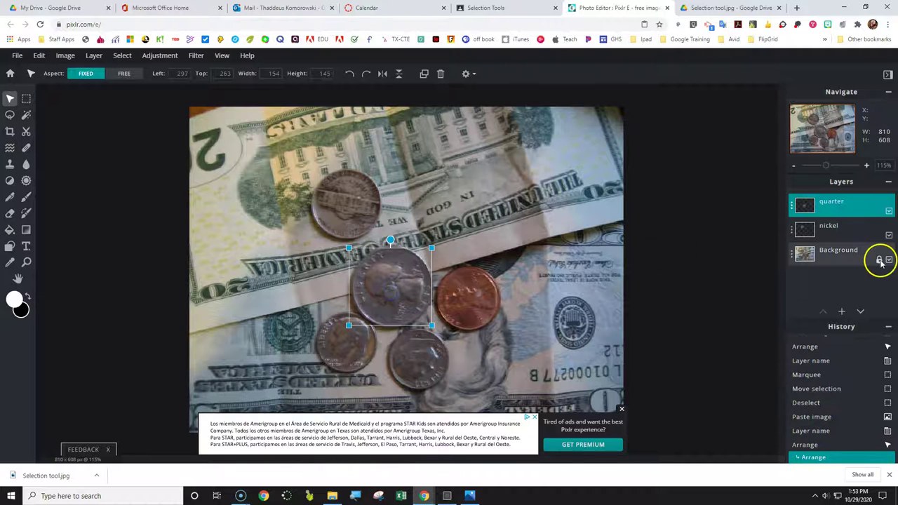
Select the penny on the Background layer with an elliptical marquee of about 122 × 119 px
click(828, 257)
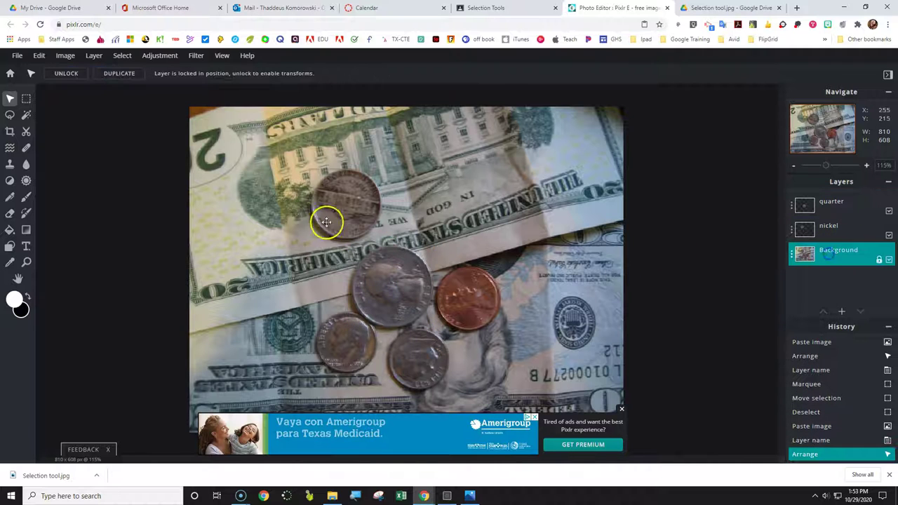
click(25, 99)
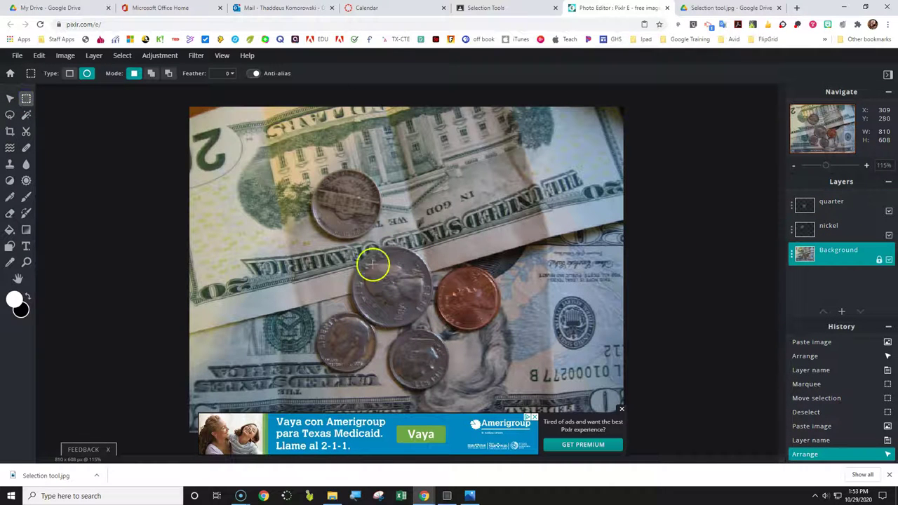
drag(436, 269, 475, 309)
Copy the selected penny and paste it onto a new layer
click(38, 55)
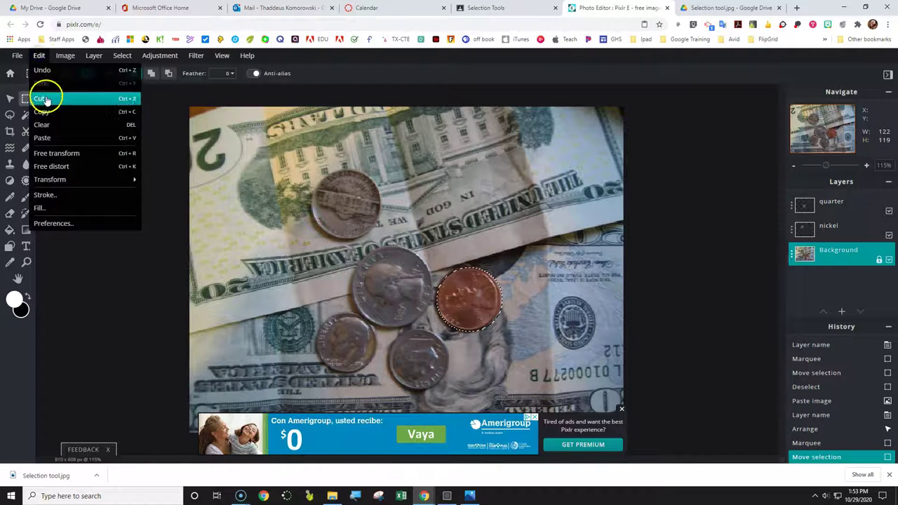
click(44, 111)
click(38, 55)
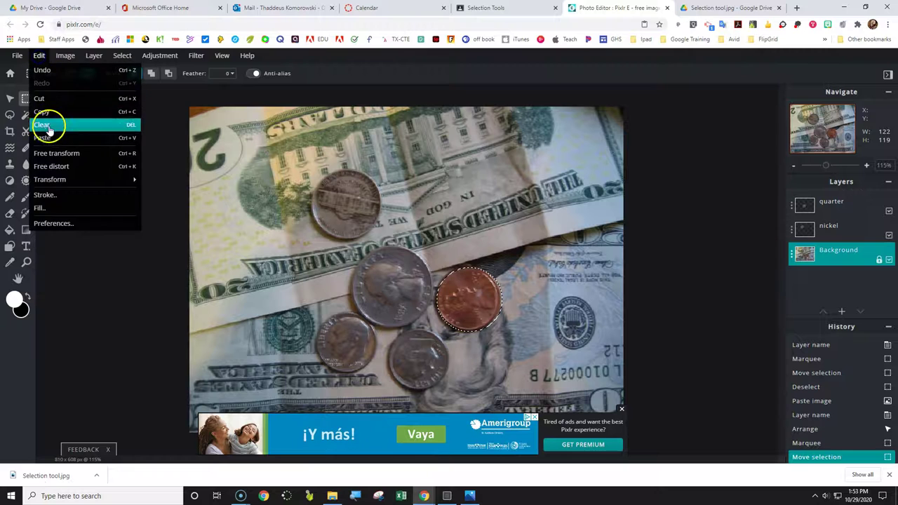
click(51, 138)
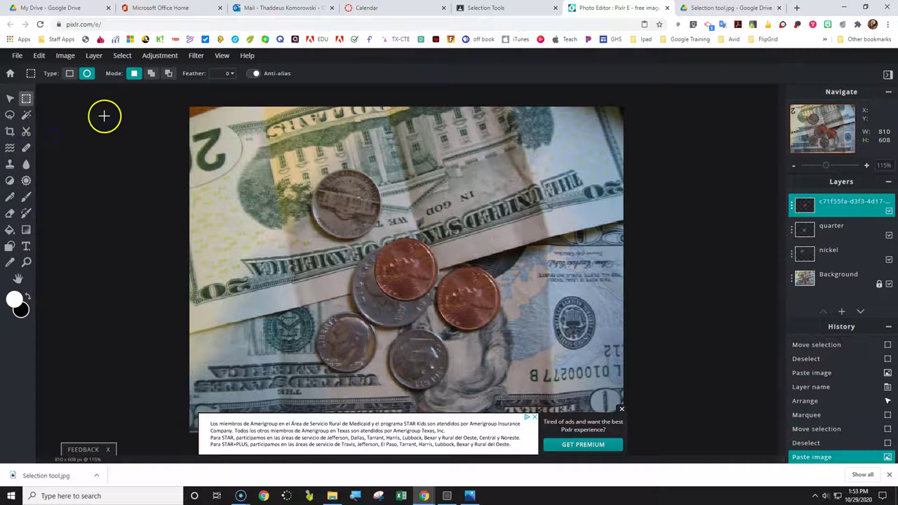
Place the pasted penny over the original coin at left 460, top 297, and open the settings of its layer
click(12, 98)
drag(407, 277, 471, 306)
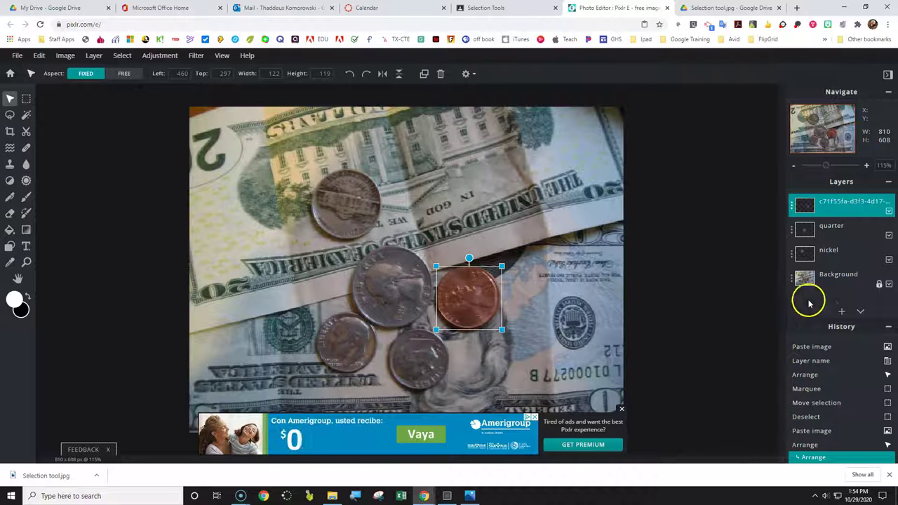
click(835, 276)
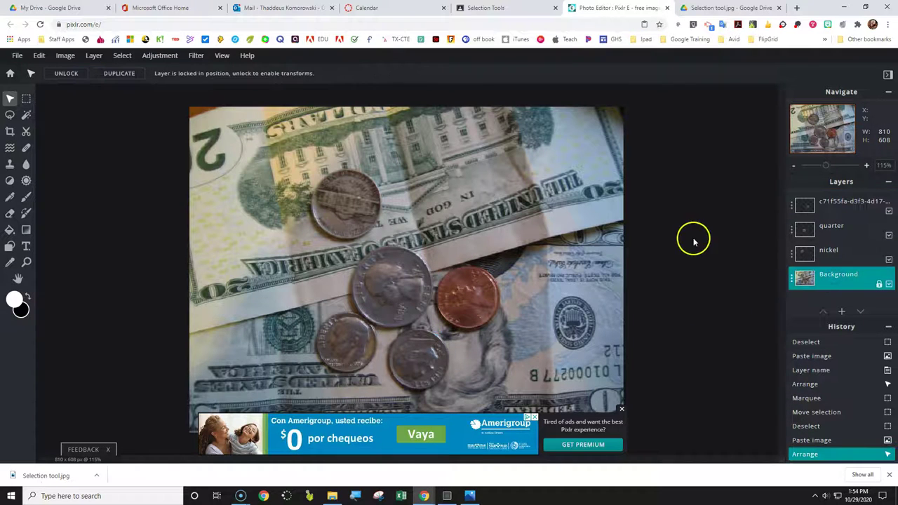
click(791, 207)
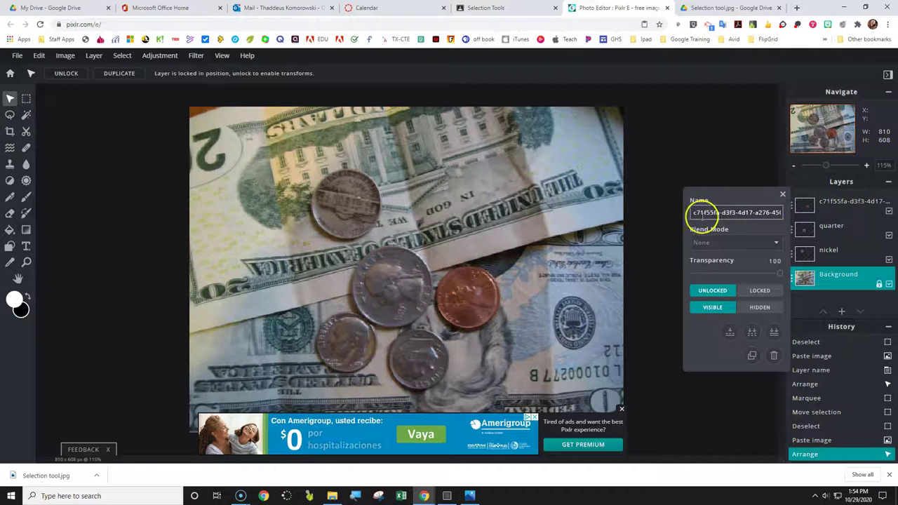
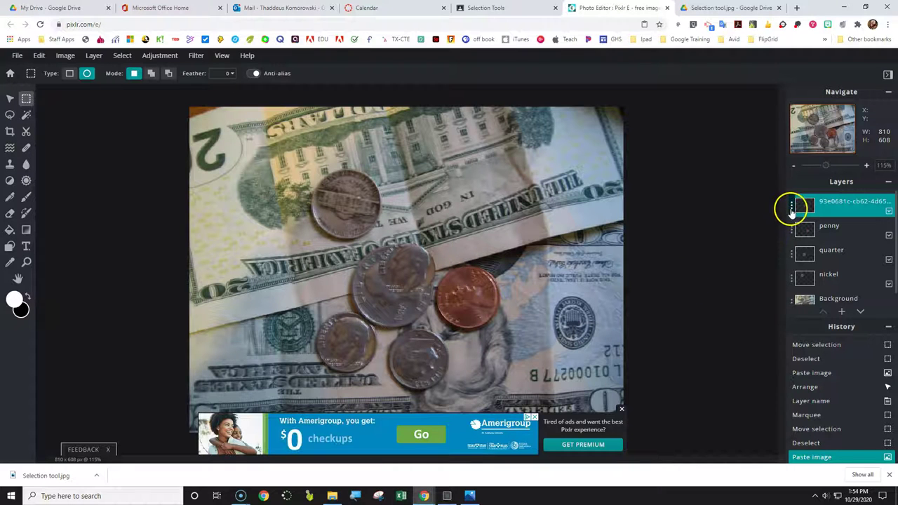
Rename the newly pasted dime's layer as dime 1
click(793, 206)
drag(691, 214, 802, 209)
text(dim)
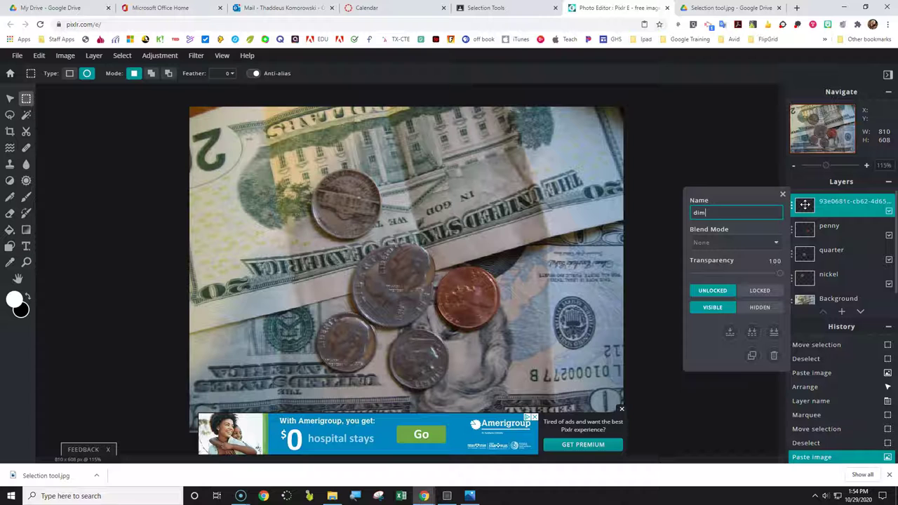
text(e 1)
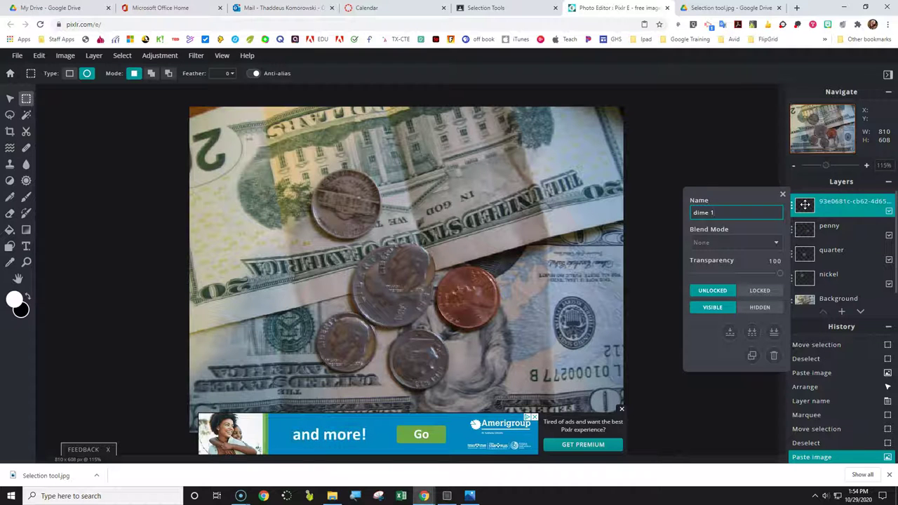
click(783, 194)
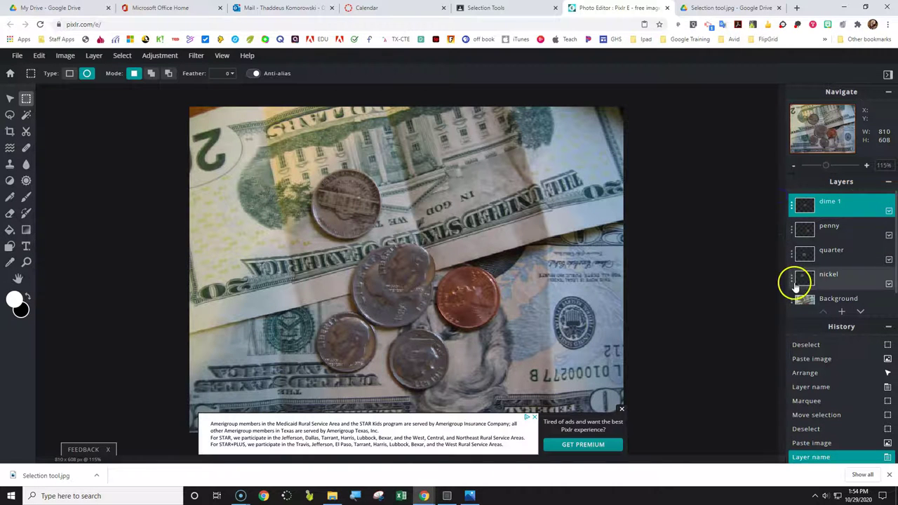
Arrange the dime 1 layer's coin over the original dime below and left of the quarter, at left 241, top 389
scroll(838, 294, down, 1)
click(839, 288)
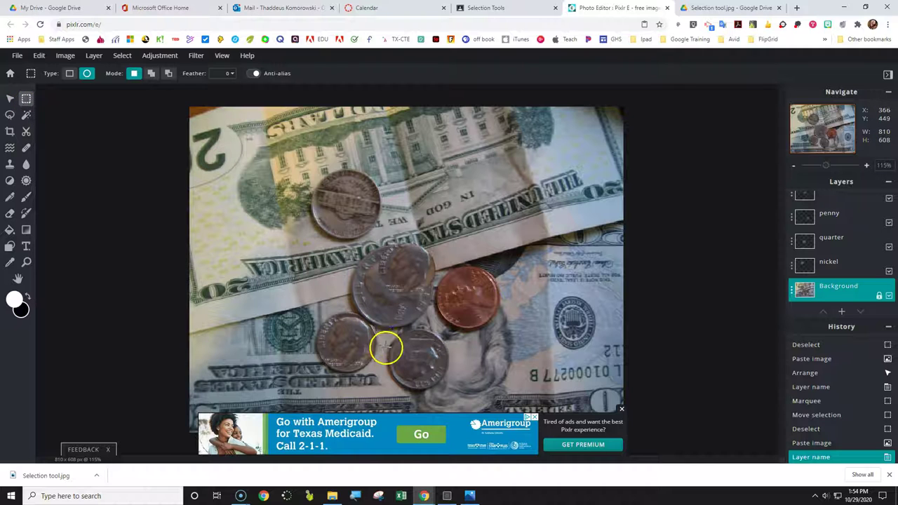
scroll(831, 228, up, 1)
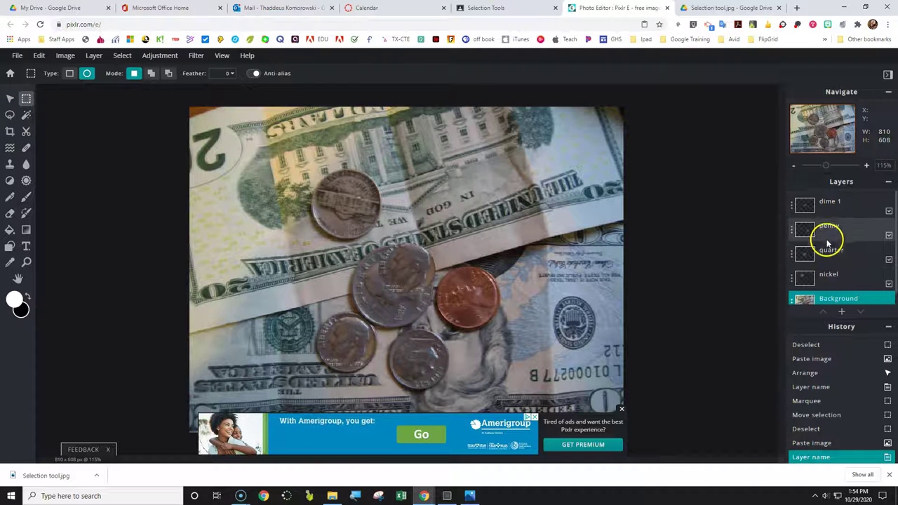
click(832, 205)
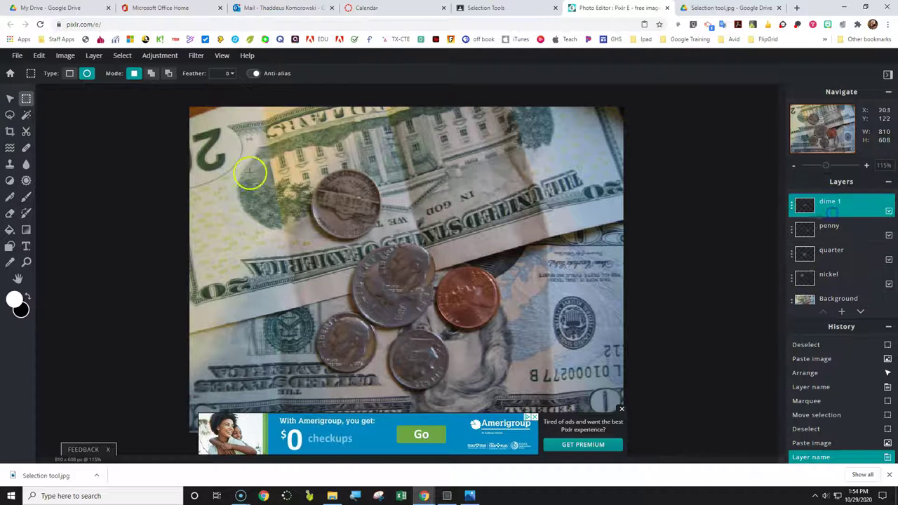
click(9, 101)
drag(405, 257, 352, 339)
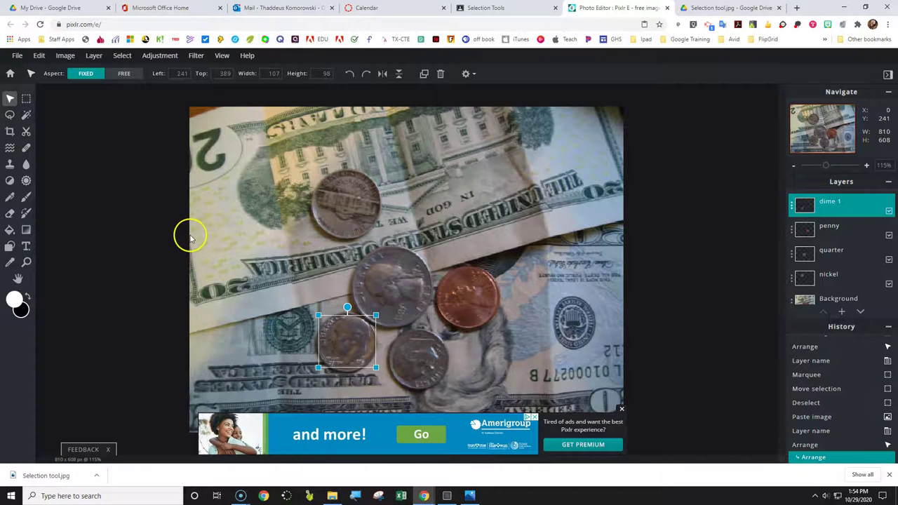
Select the second dime on the Background layer with an elliptical marquee of about 121 × 98 px and align the selection with the coin
click(830, 298)
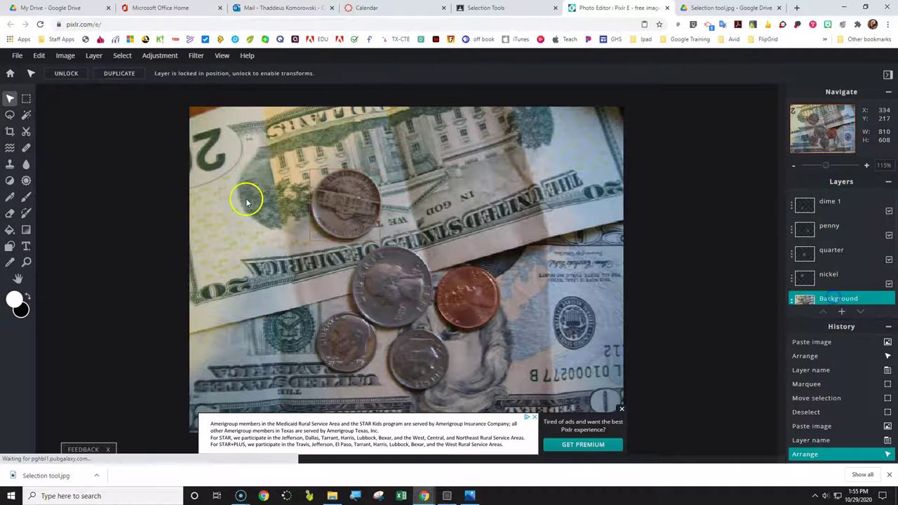
click(26, 99)
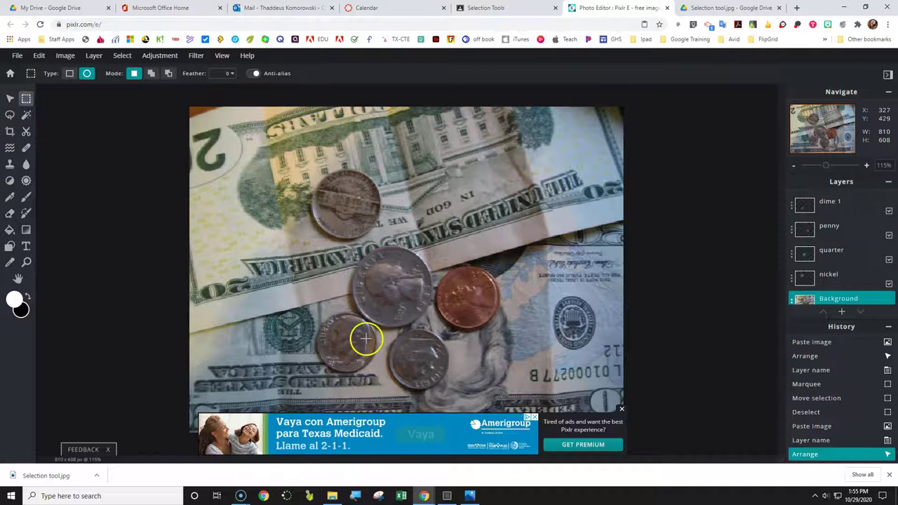
drag(387, 336, 449, 394)
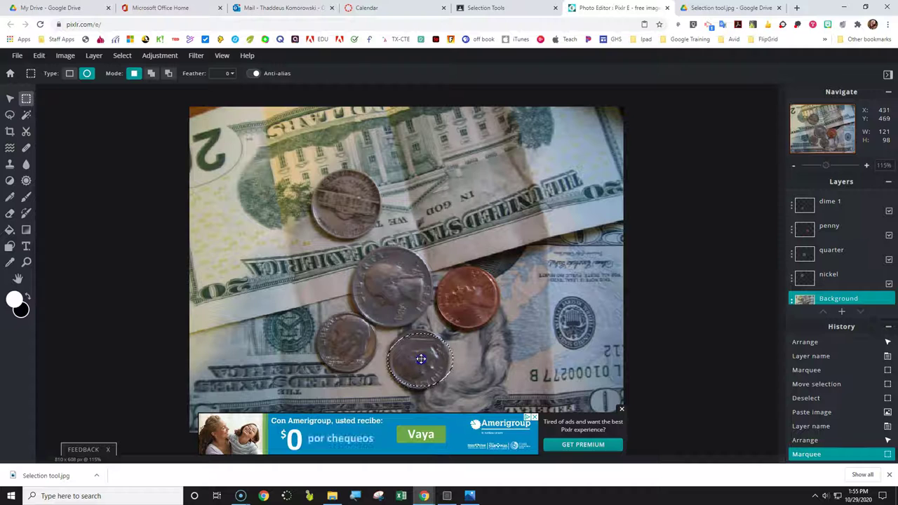
click(418, 359)
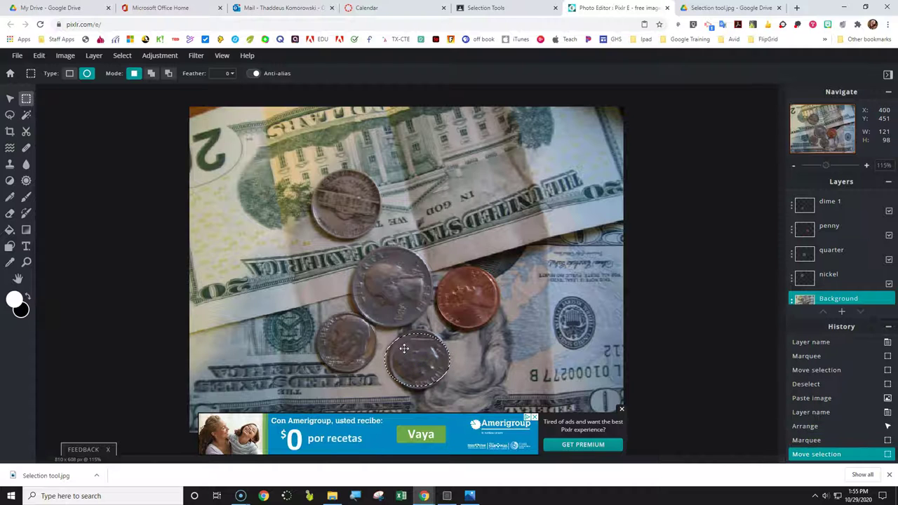
Copy the selected second dime and paste it onto a new layer
click(40, 57)
click(56, 112)
click(39, 57)
click(54, 137)
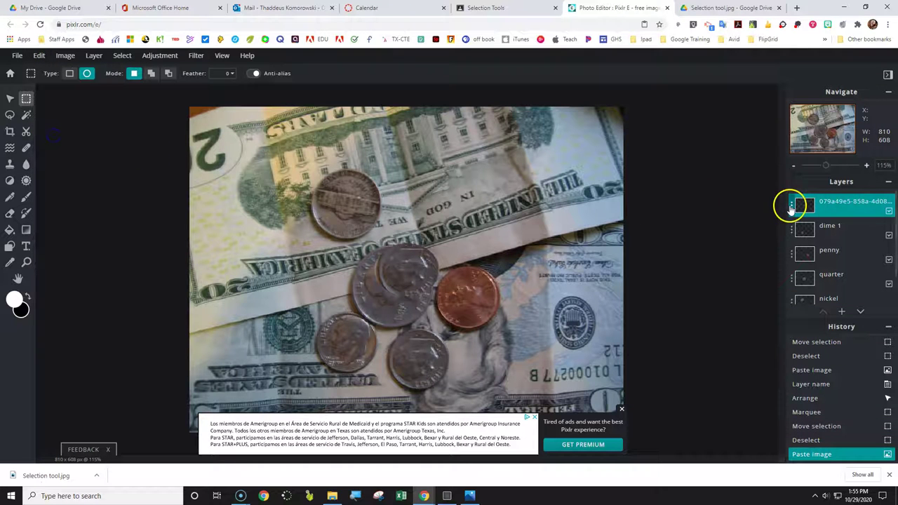
Rename the second pasted dime's layer as dime 2
click(791, 205)
click(737, 206)
drag(692, 213, 813, 220)
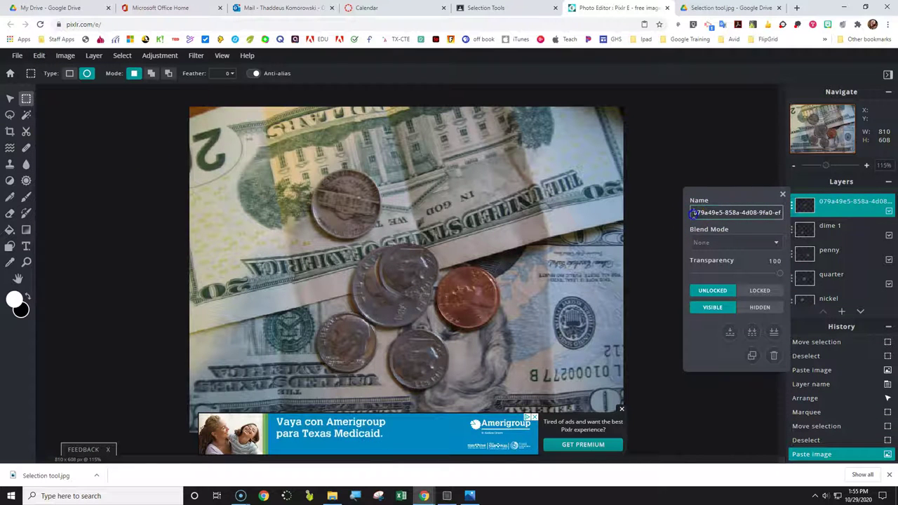
text(dim)
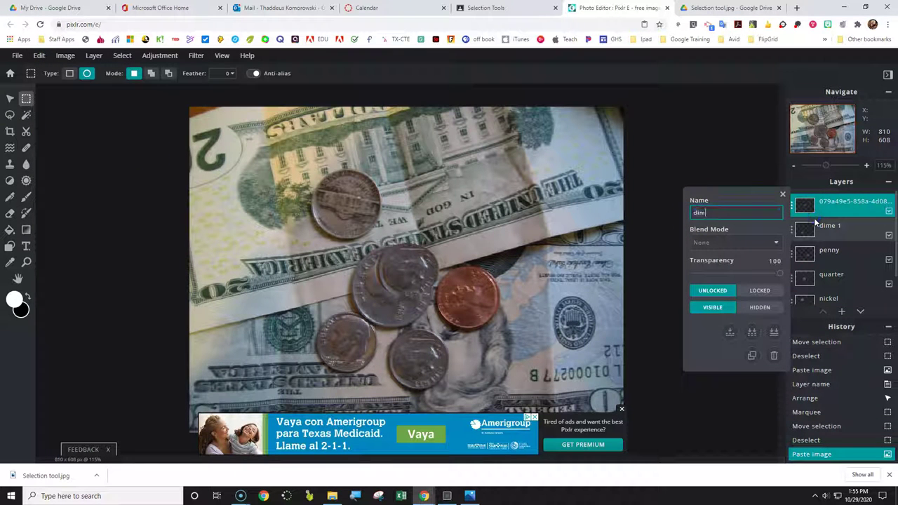
text(e 2)
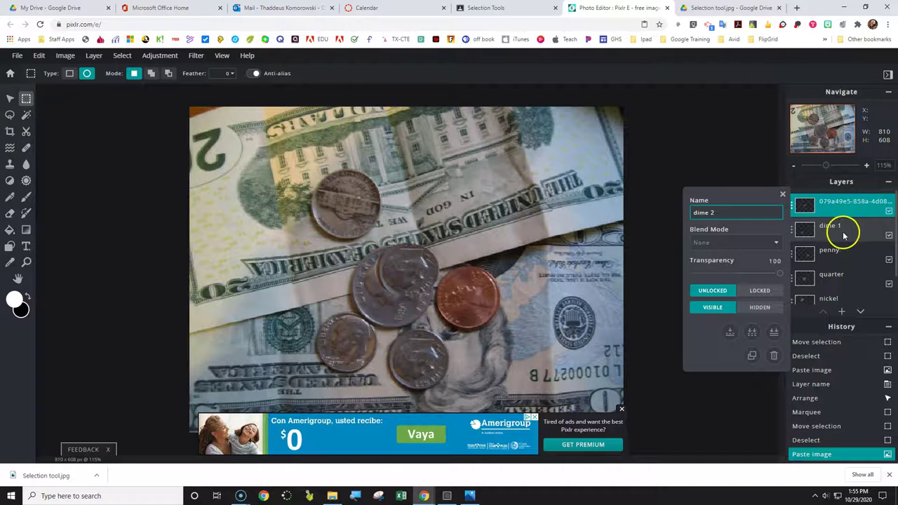
click(782, 194)
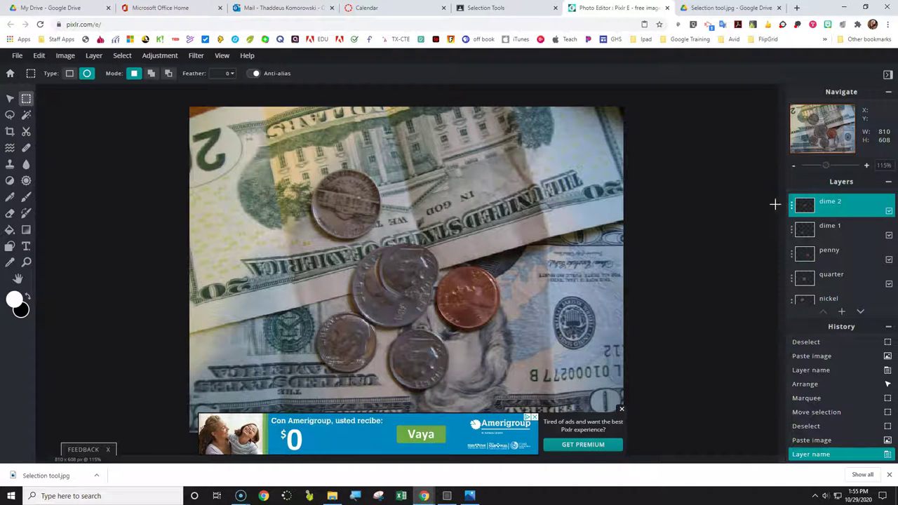
Arrange the dime 2 layer's coin over the original second dime below the quarter, at about left 363, top 420
click(10, 101)
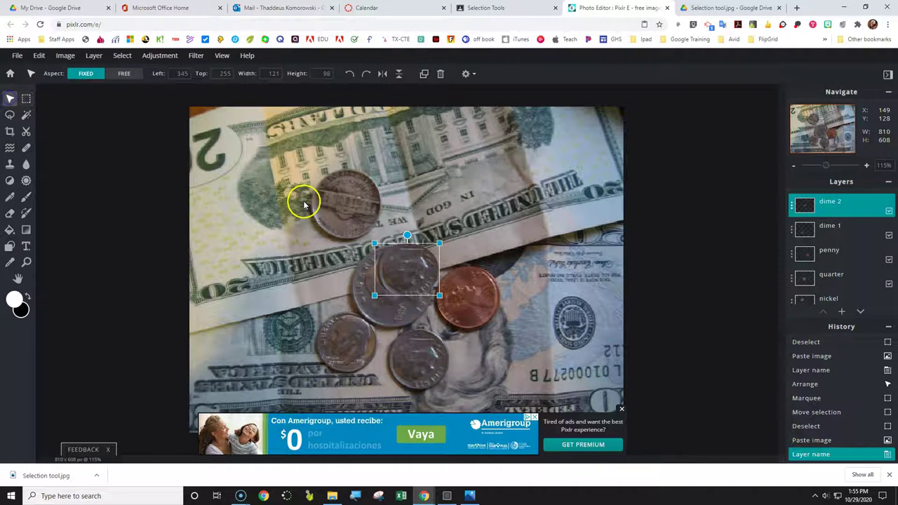
drag(402, 266, 414, 358)
Apply a Blur filter with an amount of 20 to the Background layer and dismiss the advertisement covering the image
scroll(842, 239, down, 1)
scroll(842, 233, down, 2)
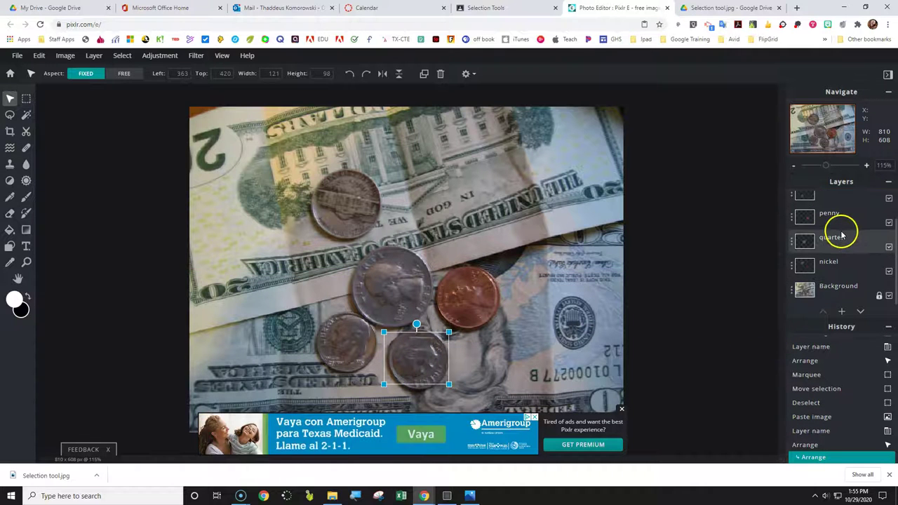
click(844, 293)
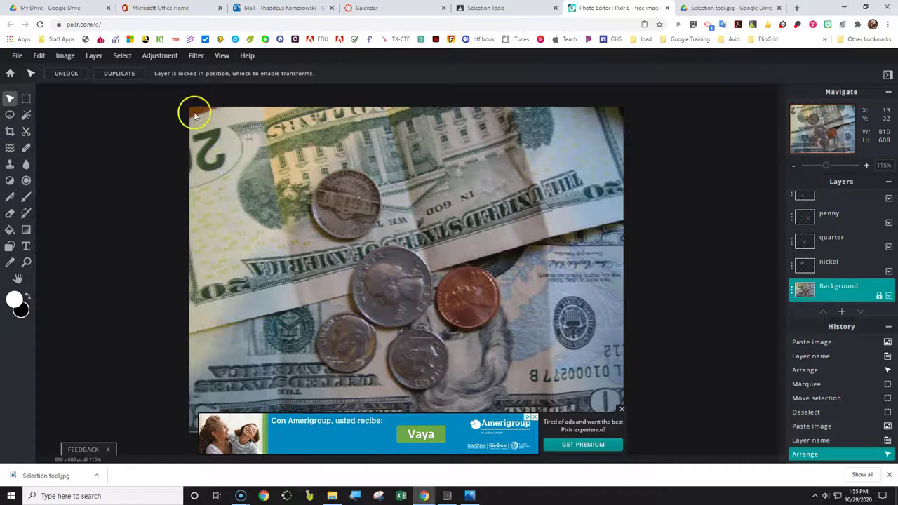
click(196, 56)
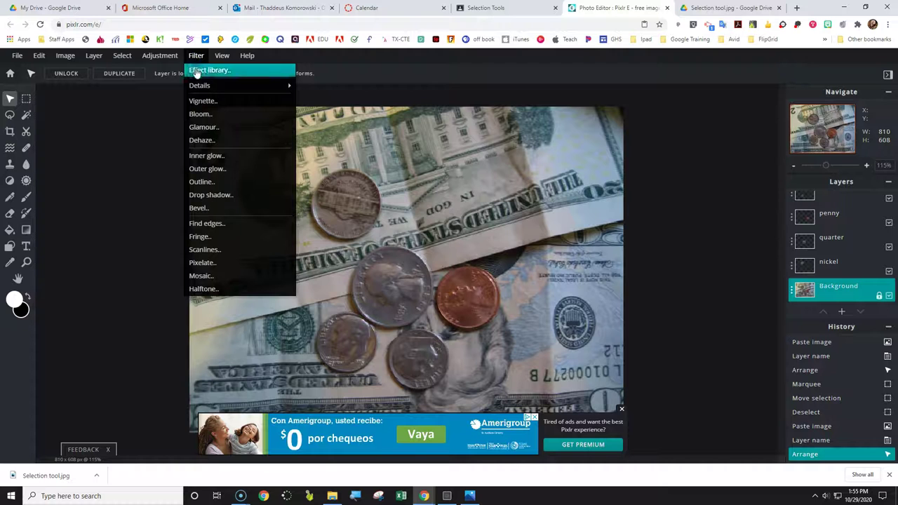
mouse_move(203, 86)
click(241, 85)
click(212, 57)
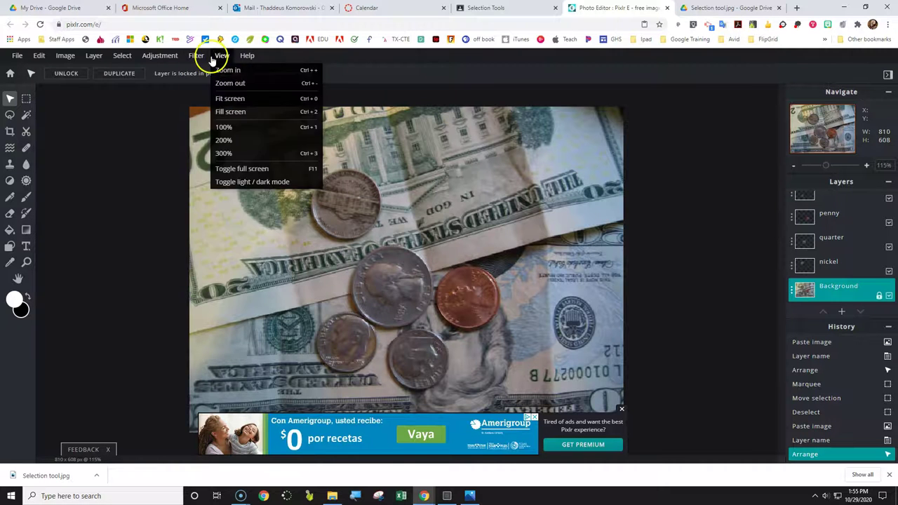
click(196, 58)
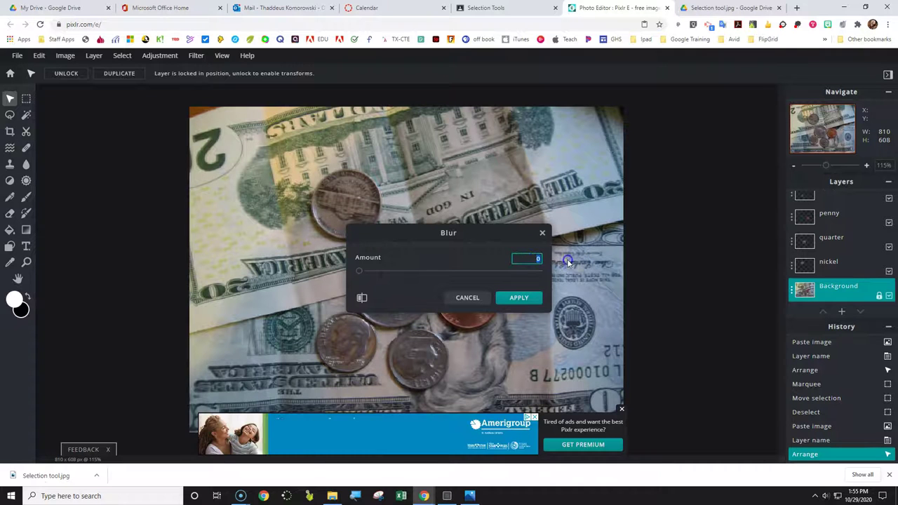
text(20)
click(519, 278)
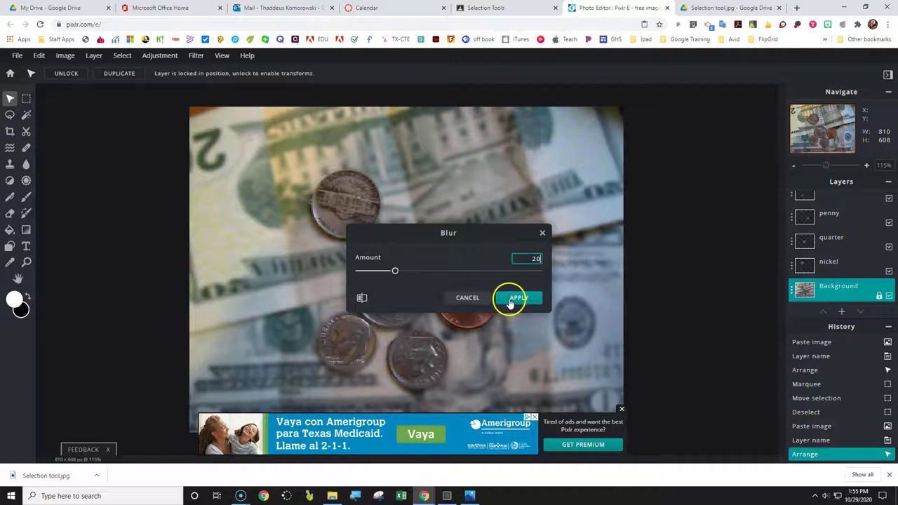
click(544, 302)
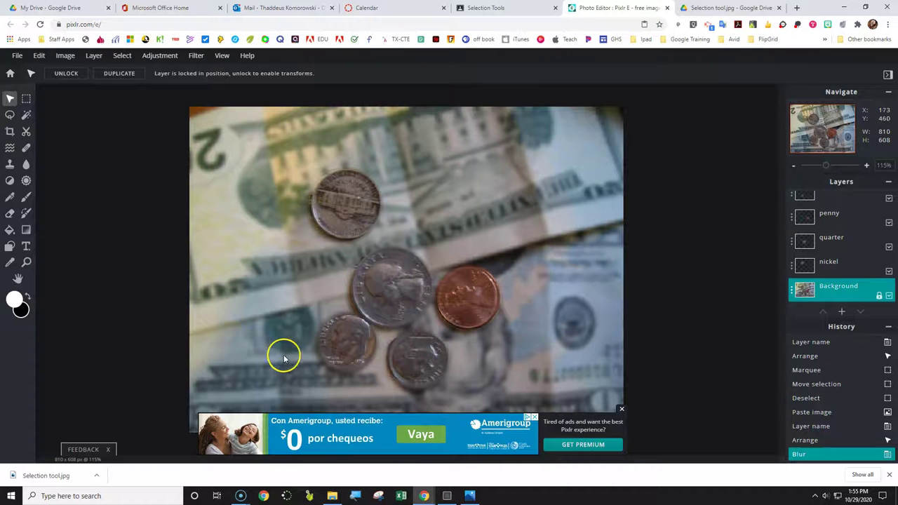
click(622, 410)
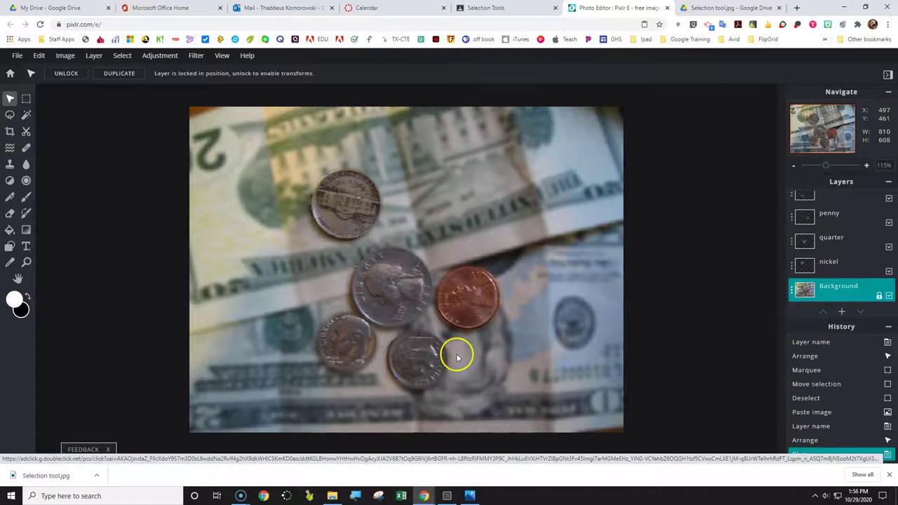
Save and download the image as the JPG file Selection tool at low quality, 50%, and close the save dialog
click(17, 56)
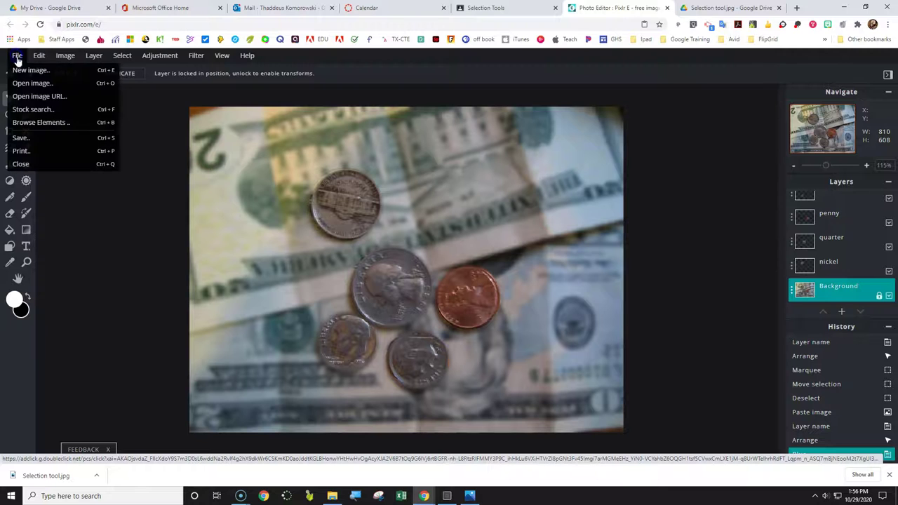
click(32, 144)
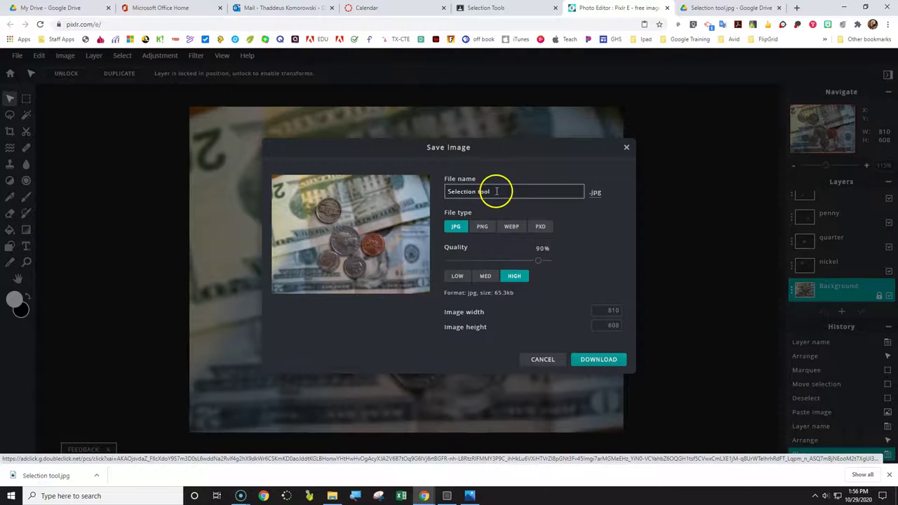
click(458, 276)
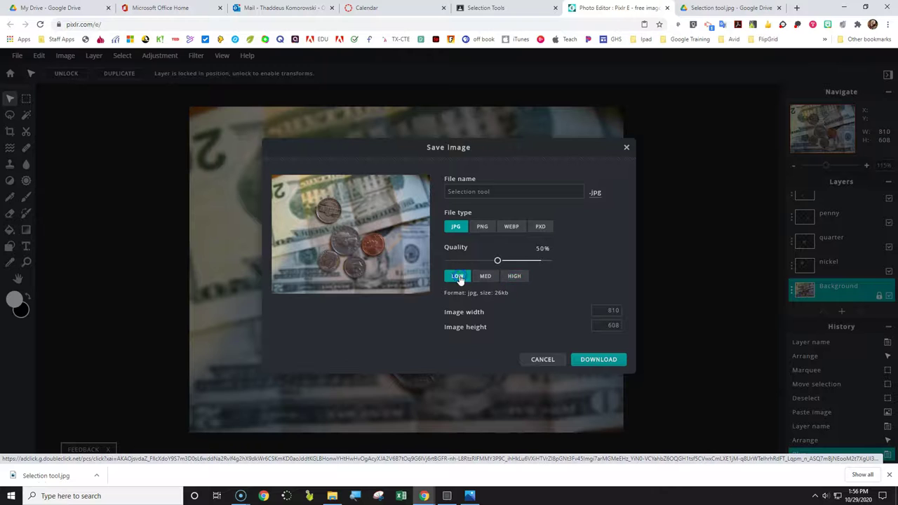
click(603, 361)
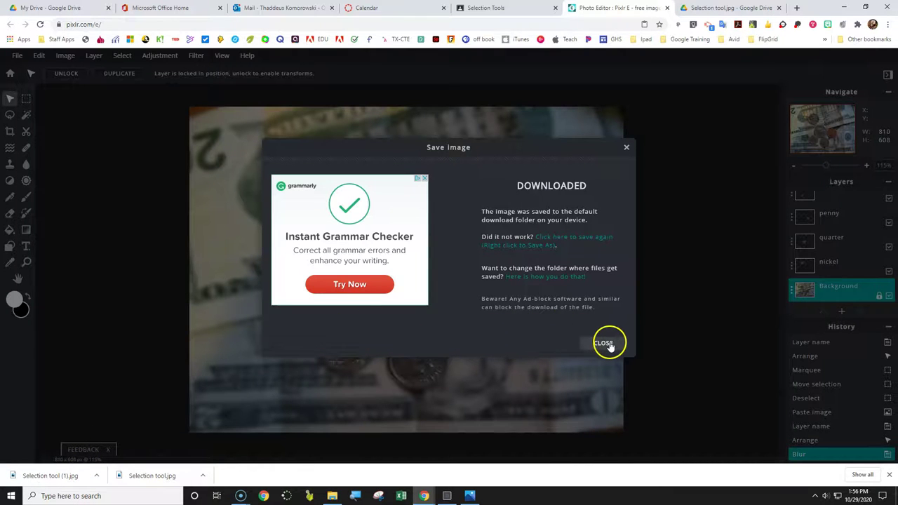
click(603, 344)
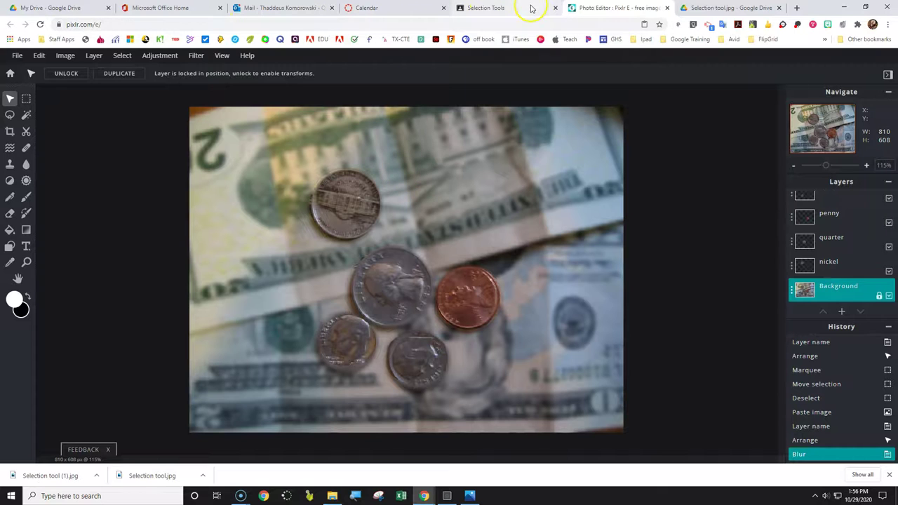
Switch to the Selection Tools assignment in Google Classroom and locate Selection tool (1).jpg in File Explorer's Downloads folder
click(501, 7)
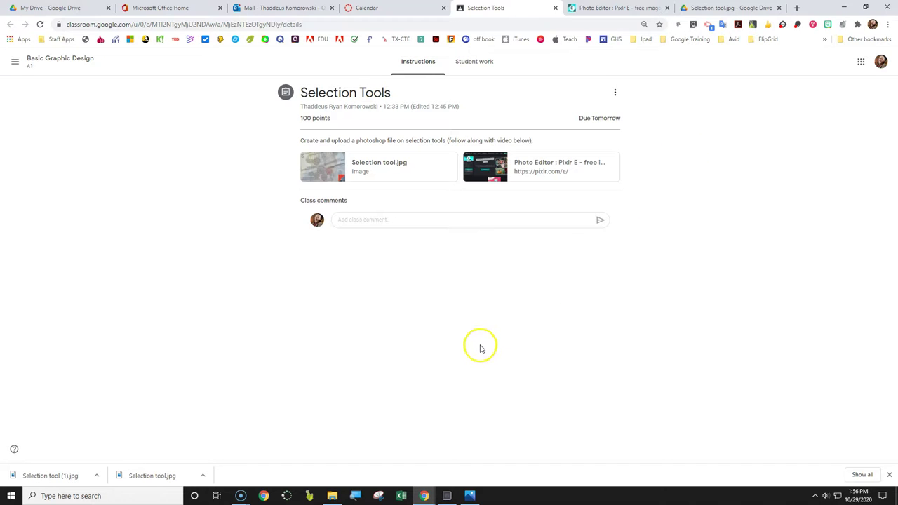
click(329, 497)
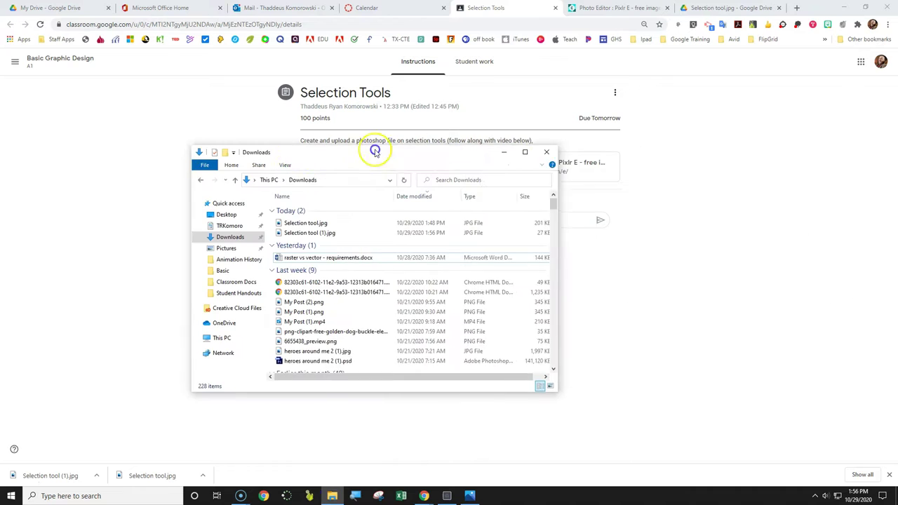
drag(369, 149, 289, 152)
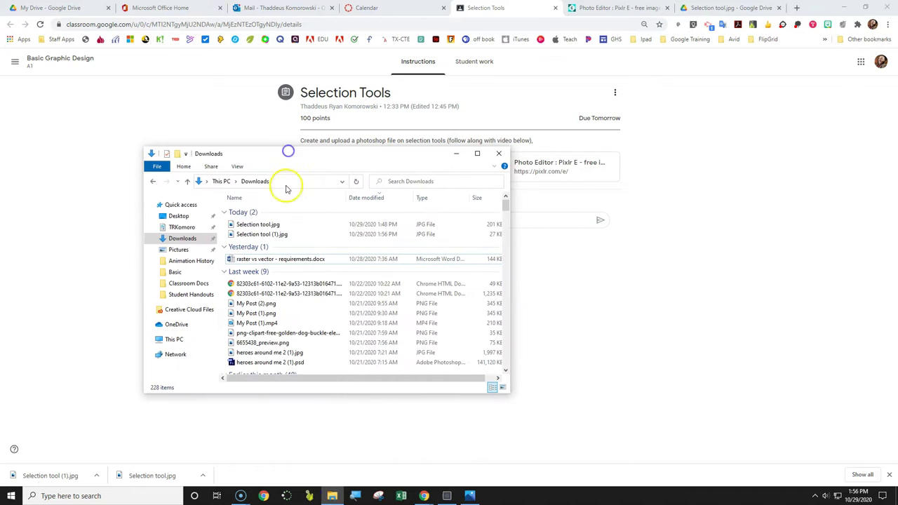
click(255, 236)
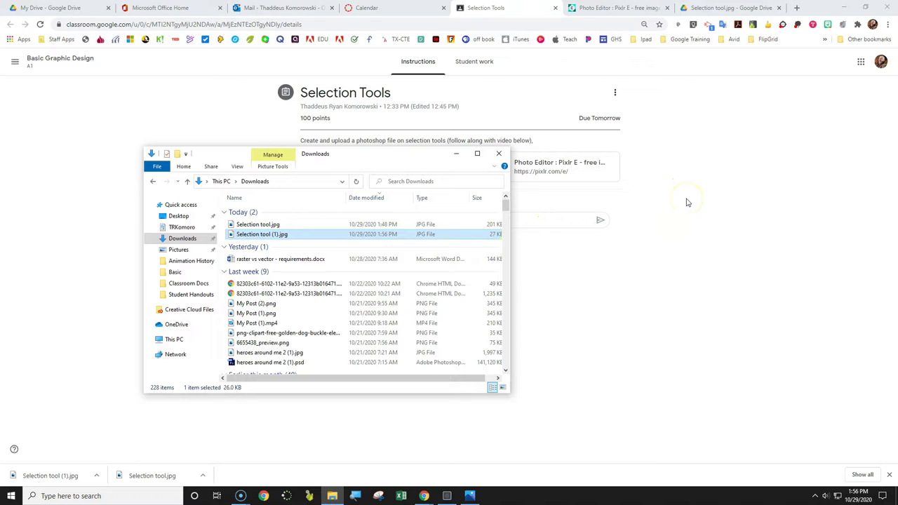
click(499, 154)
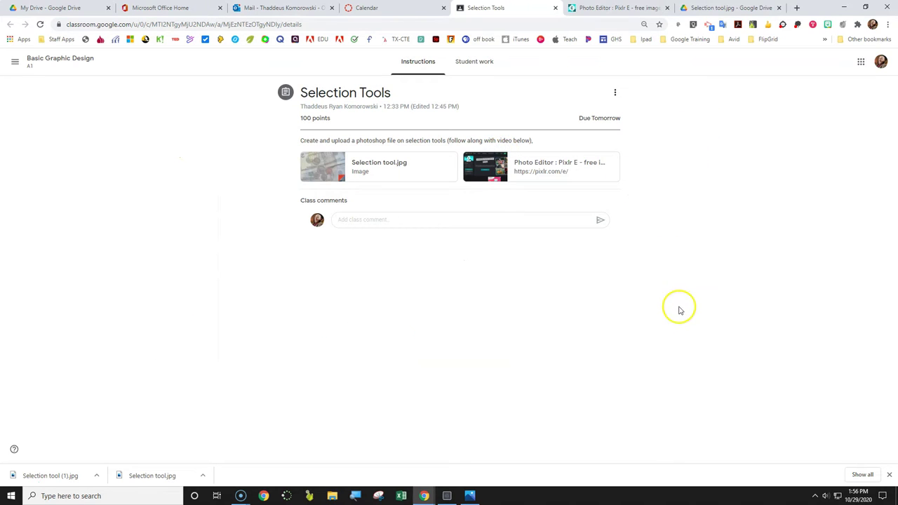